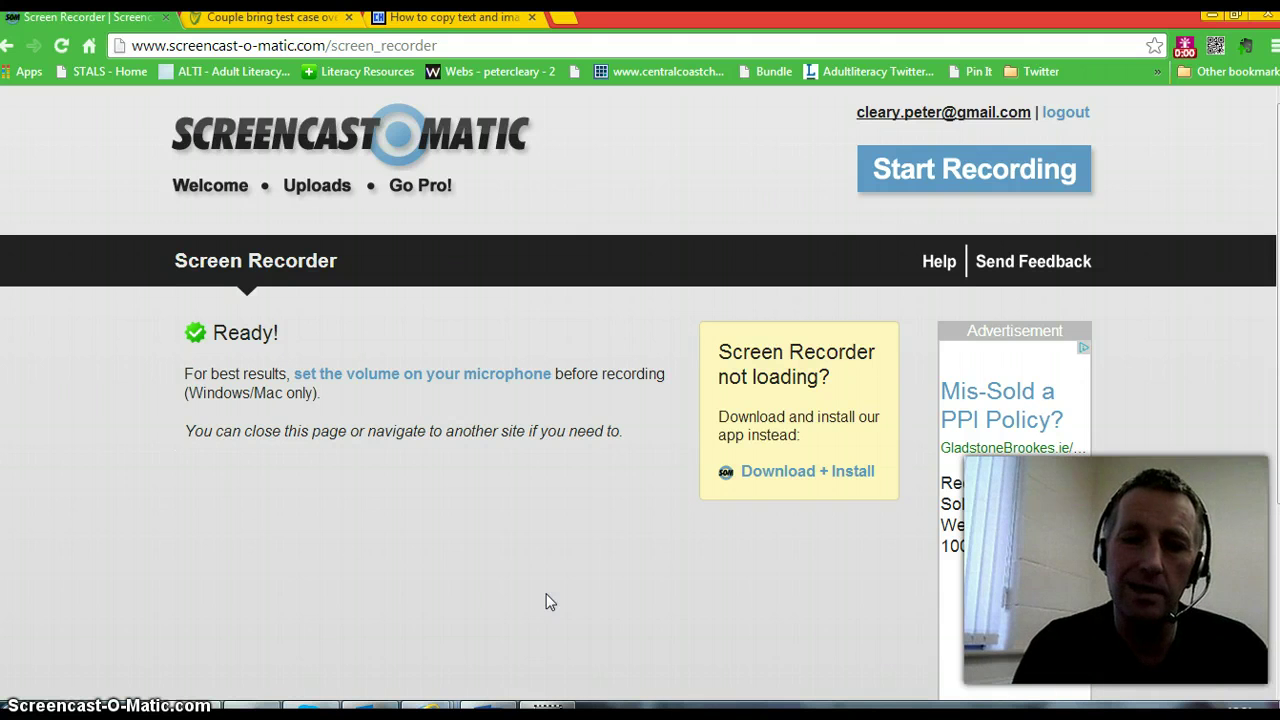
Step: Bring up the independent.ie article 'Couple bring test case...' in Chrome
{"action": "left_click", "coordinate": [542, 598]}
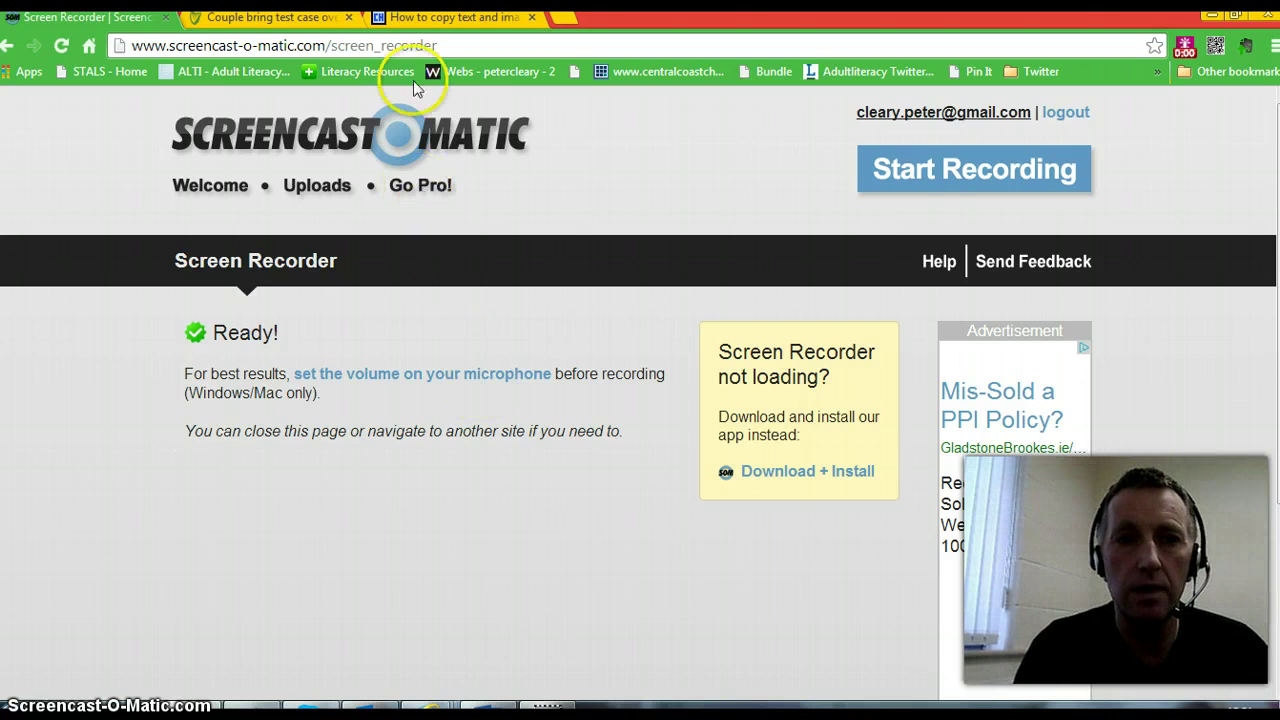
{"action": "left_click", "coordinate": [318, 20]}
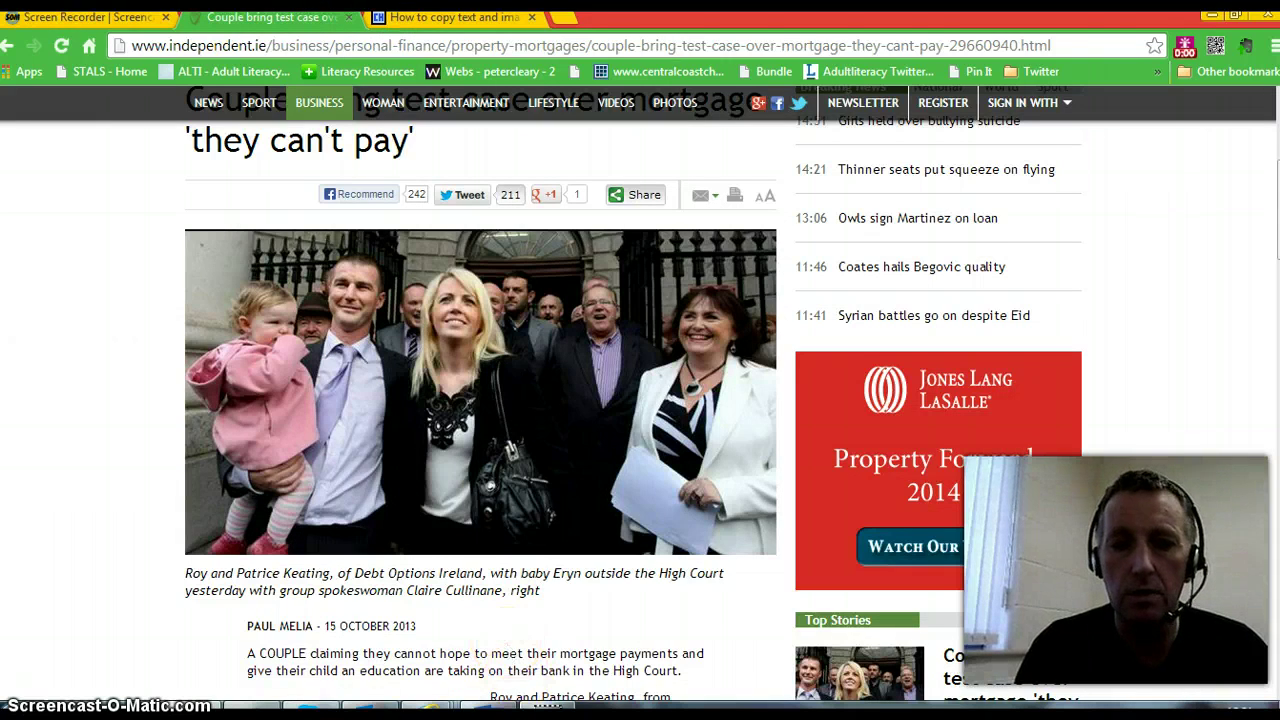
{"action": "left_click", "coordinate": [489, 706]}
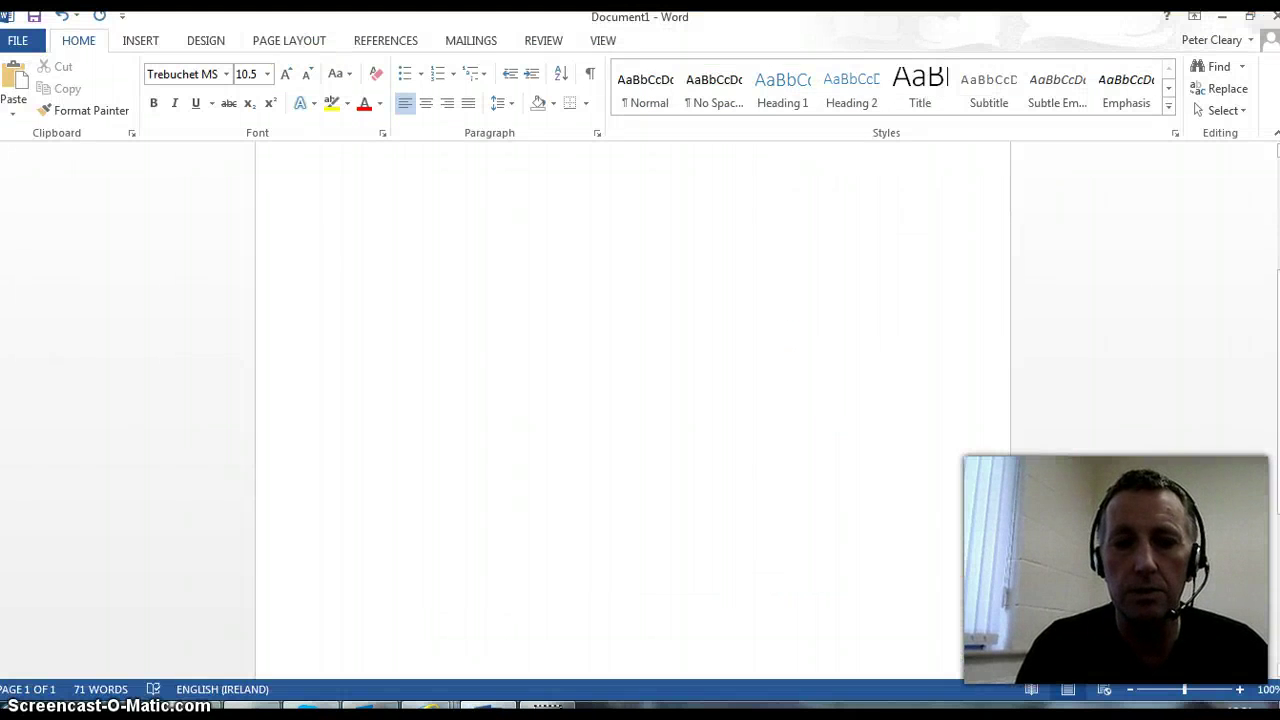
{"action": "left_click", "coordinate": [262, 710]}
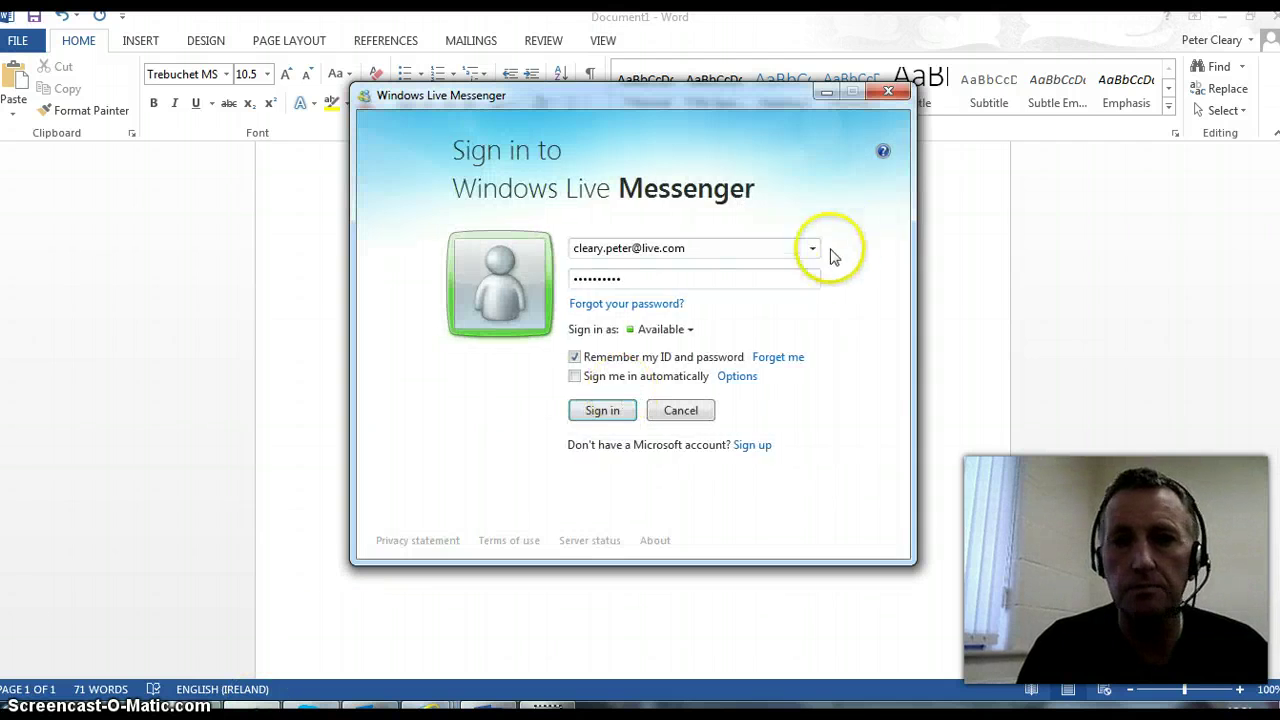
{"action": "left_click", "coordinate": [893, 90]}
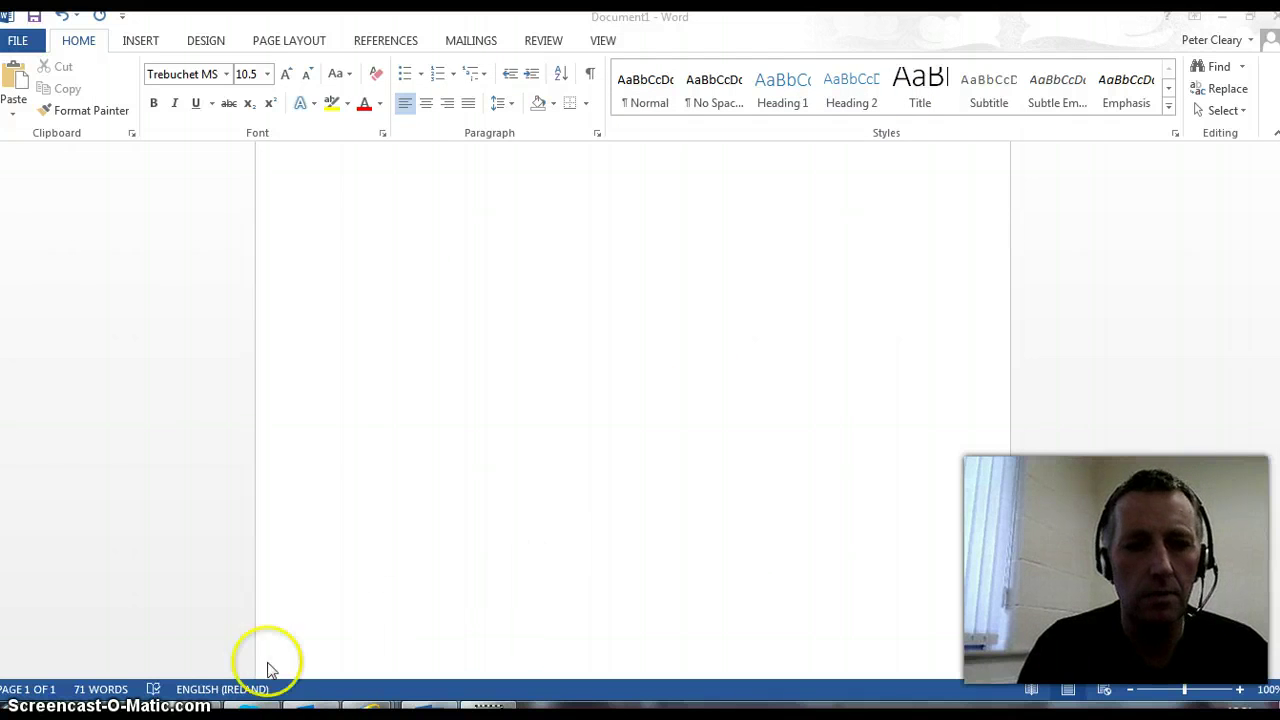
{"action": "key", "text": "alt+Tab"}
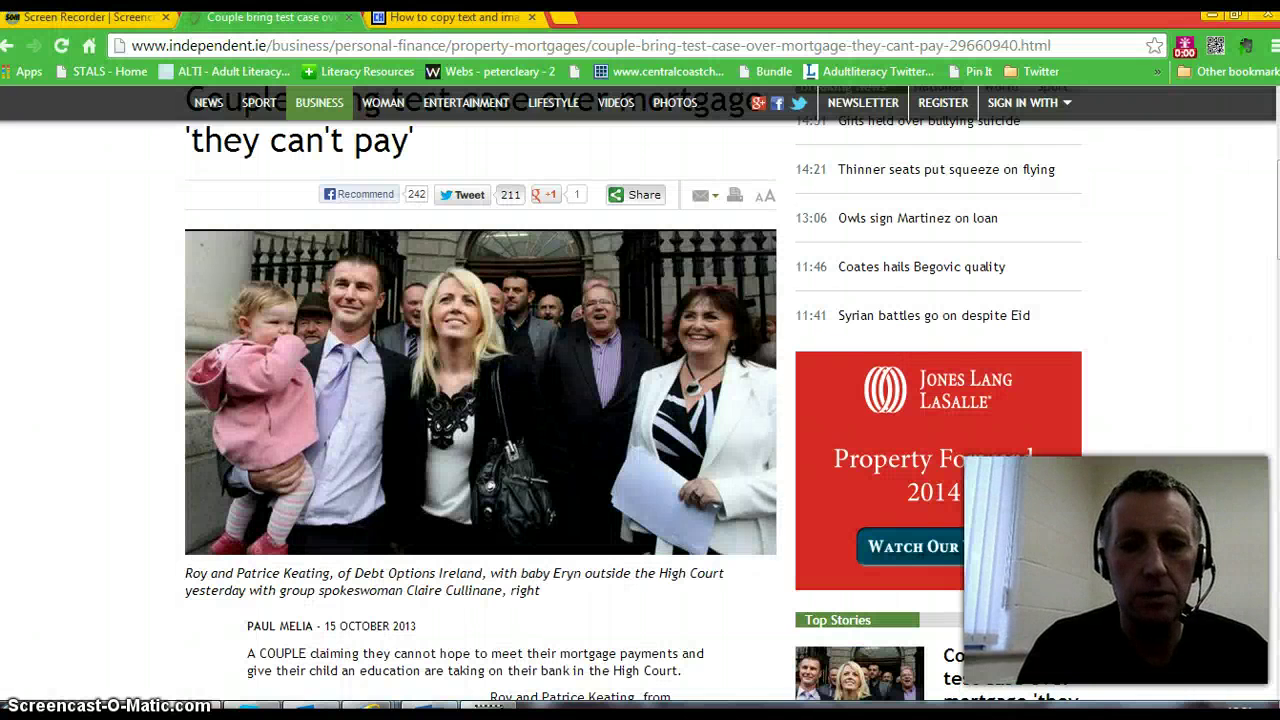
{"action": "key", "text": "alt+Tab"}
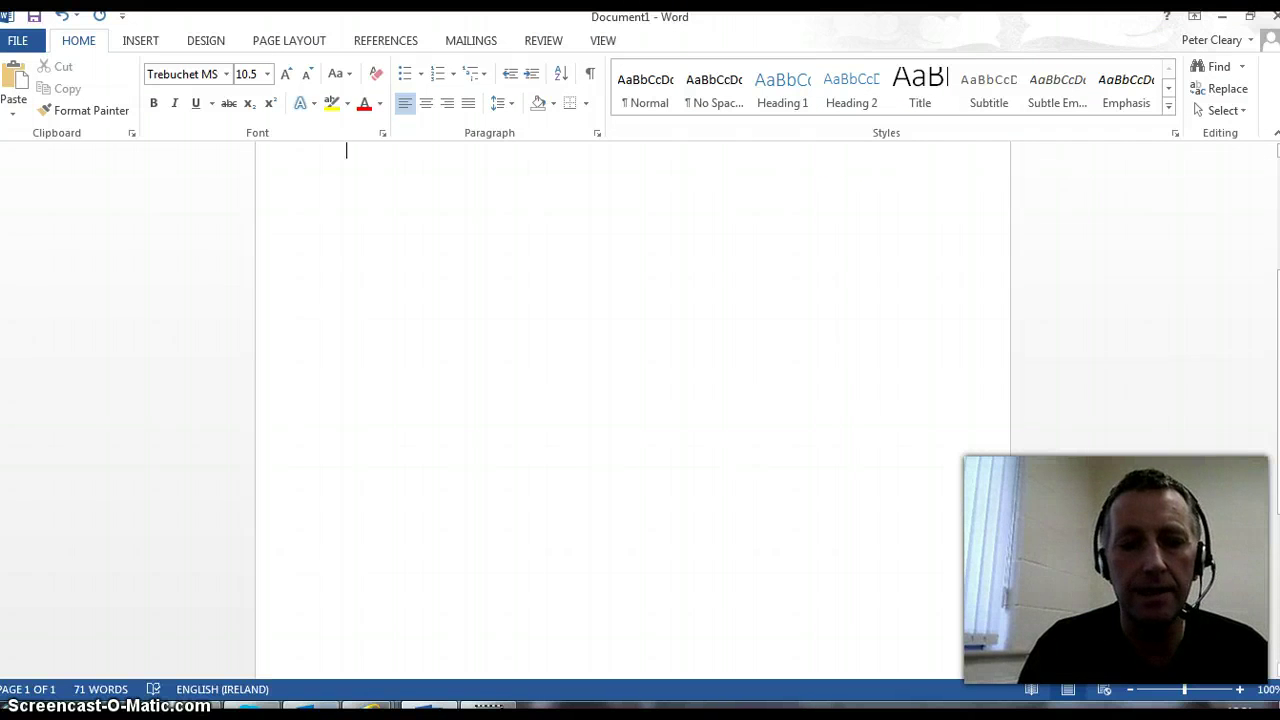
{"action": "key", "text": "alt+Tab"}
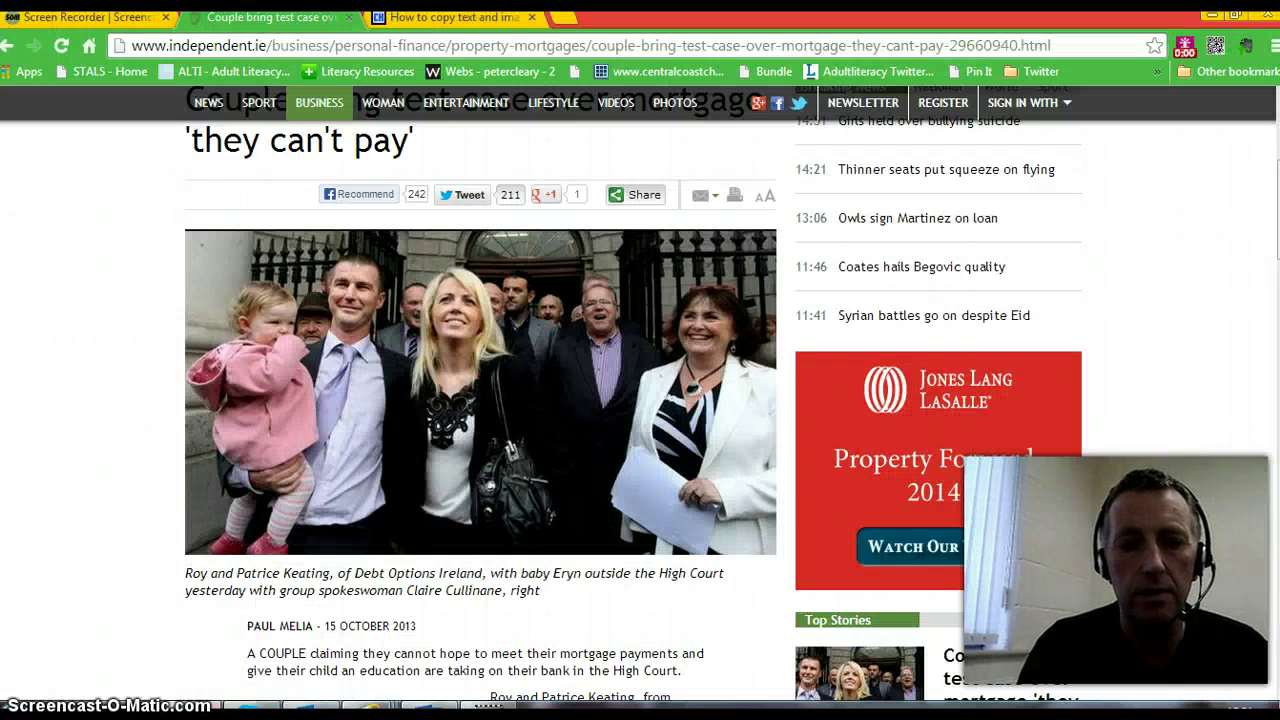
{"action": "key", "text": "alt+Tab"}
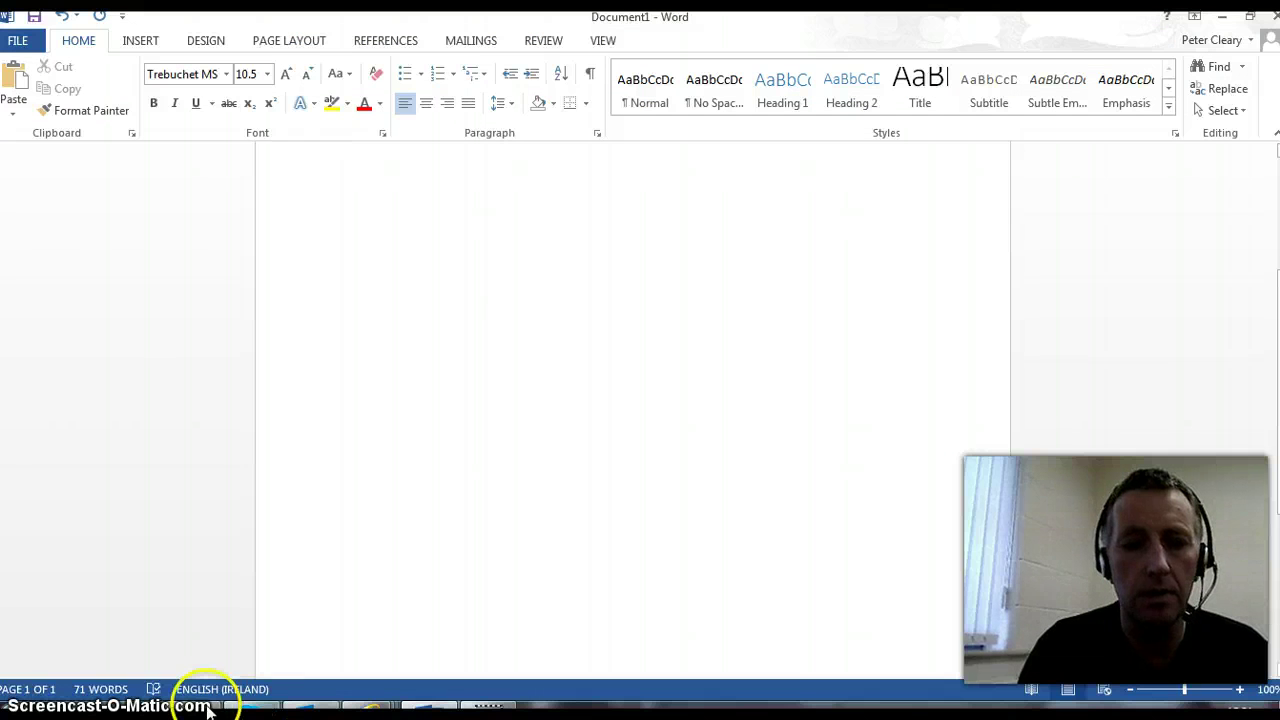
{"action": "key", "text": "alt+Tab"}
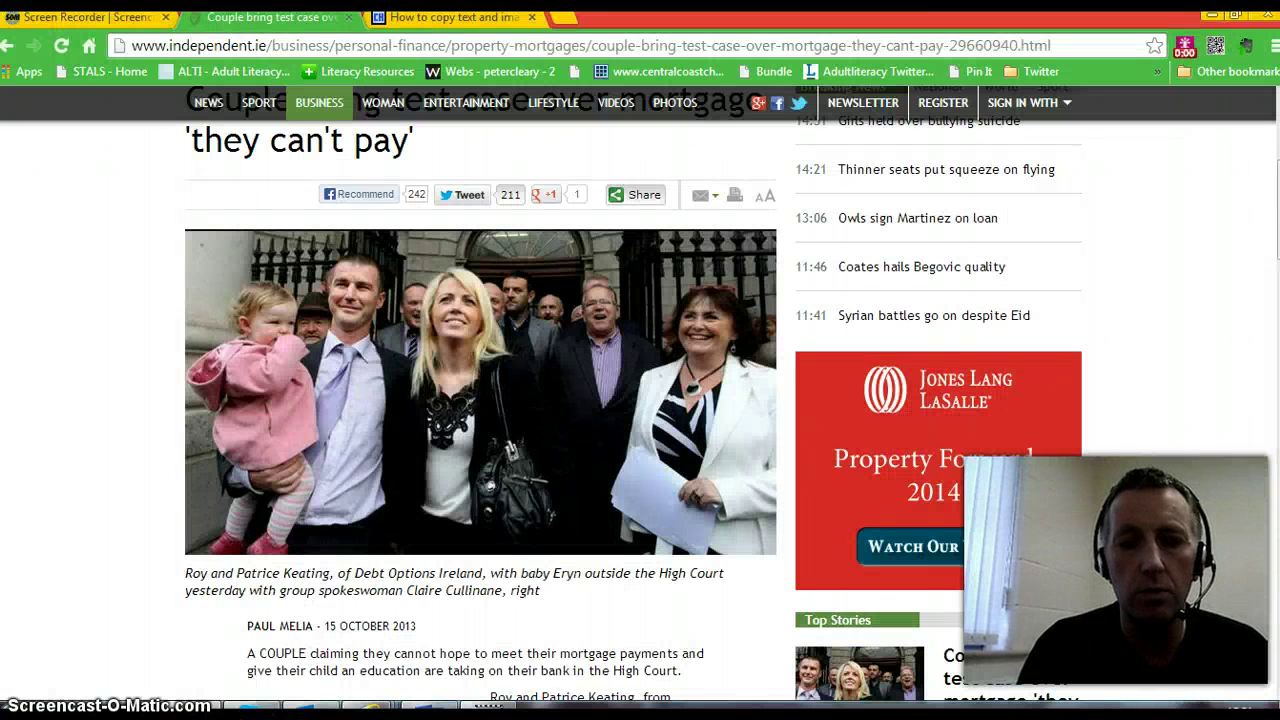
{"action": "left_click", "coordinate": [428, 706]}
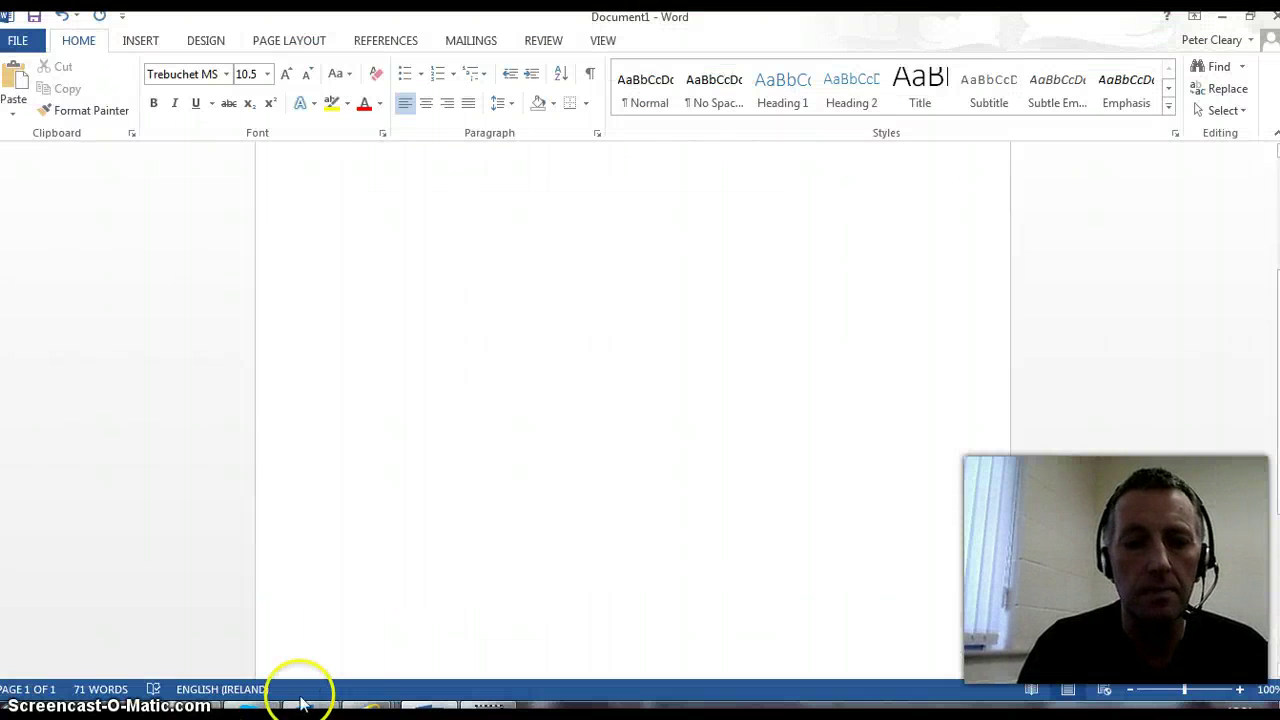
{"action": "left_click", "coordinate": [248, 706]}
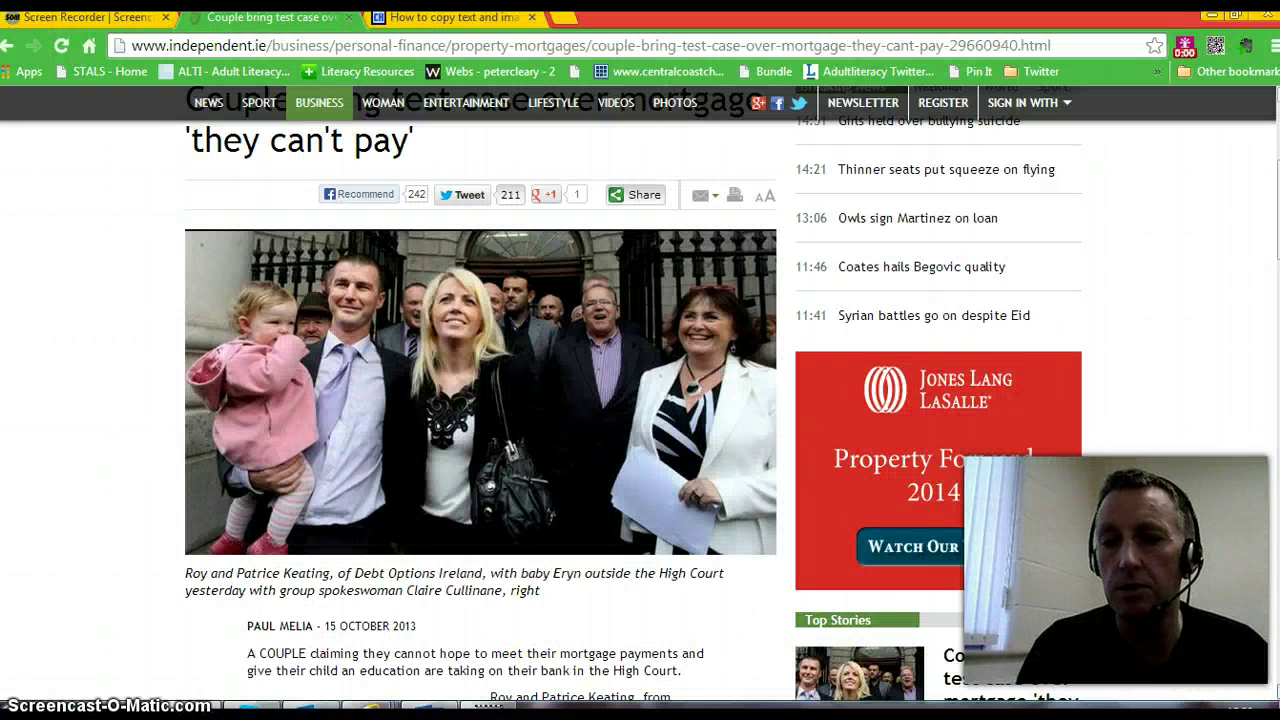
Step: Select exactly the article's opening paragraph about the couple's mortgage case
{"action": "scroll", "coordinate": [640, 400], "scroll_direction": "down", "scroll_amount": 2}
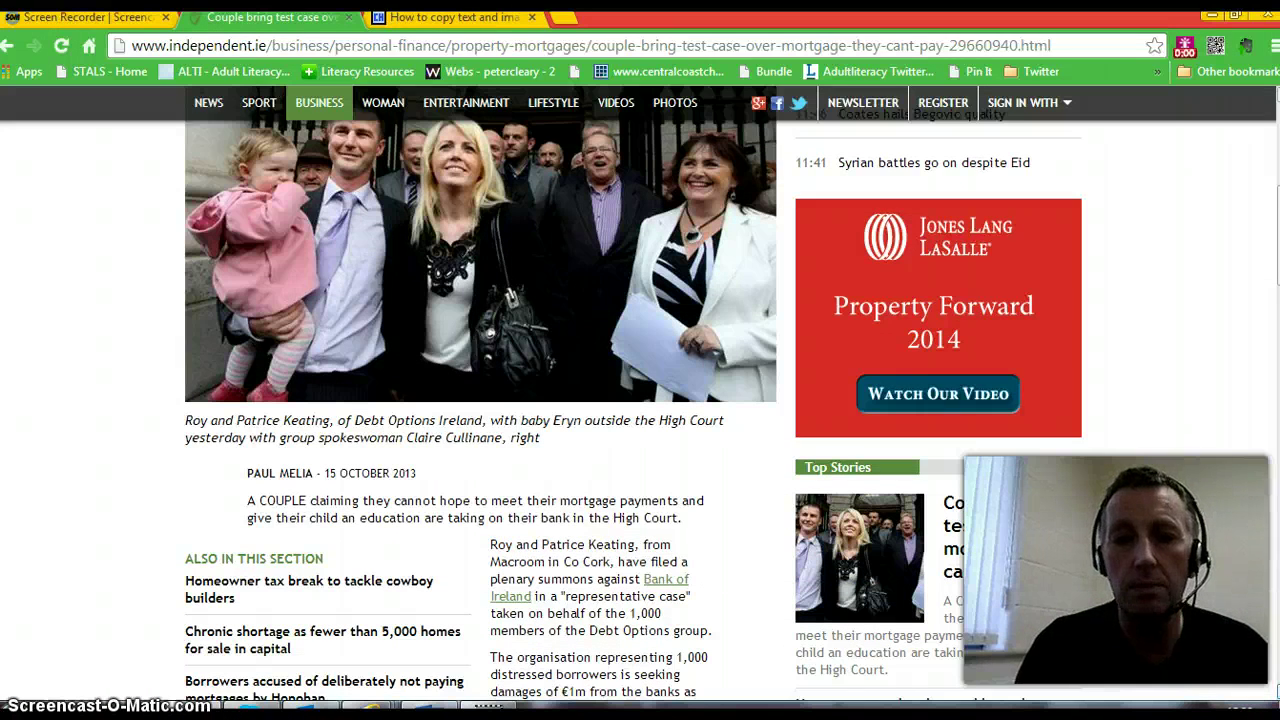
{"action": "scroll", "coordinate": [640, 400], "scroll_direction": "down", "scroll_amount": 1}
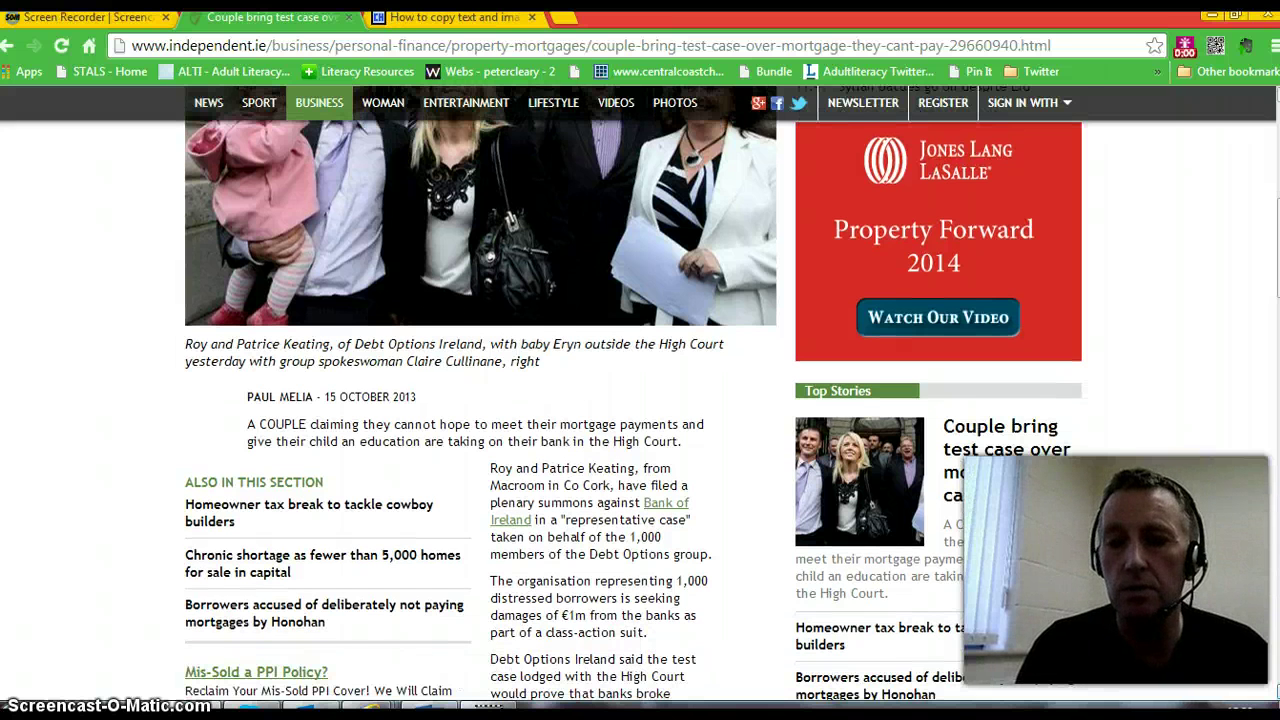
{"action": "scroll", "coordinate": [640, 400], "scroll_direction": "down", "scroll_amount": 1}
{"action": "scroll", "coordinate": [640, 400], "scroll_direction": "down", "scroll_amount": 1}
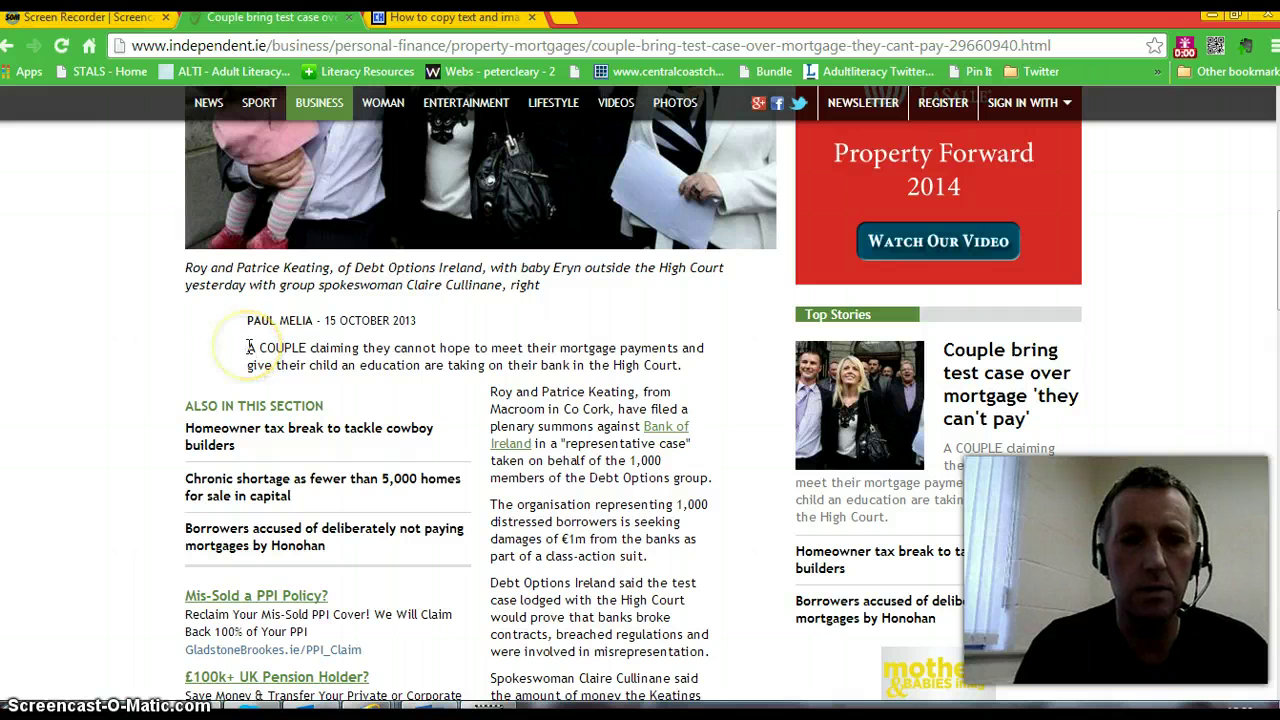
{"action": "left_click_drag", "start_coordinate": [251, 347], "coordinate": [486, 369]}
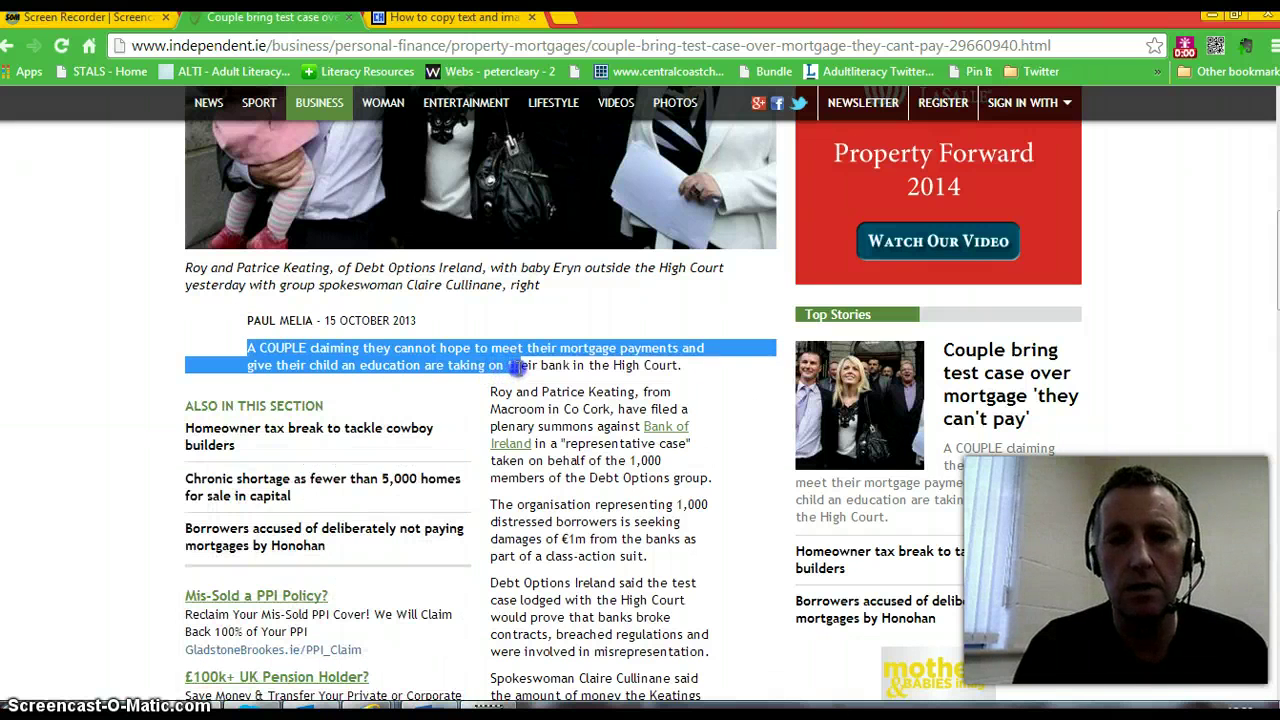
{"action": "left_click_drag", "start_coordinate": [607, 367], "coordinate": [694, 446]}
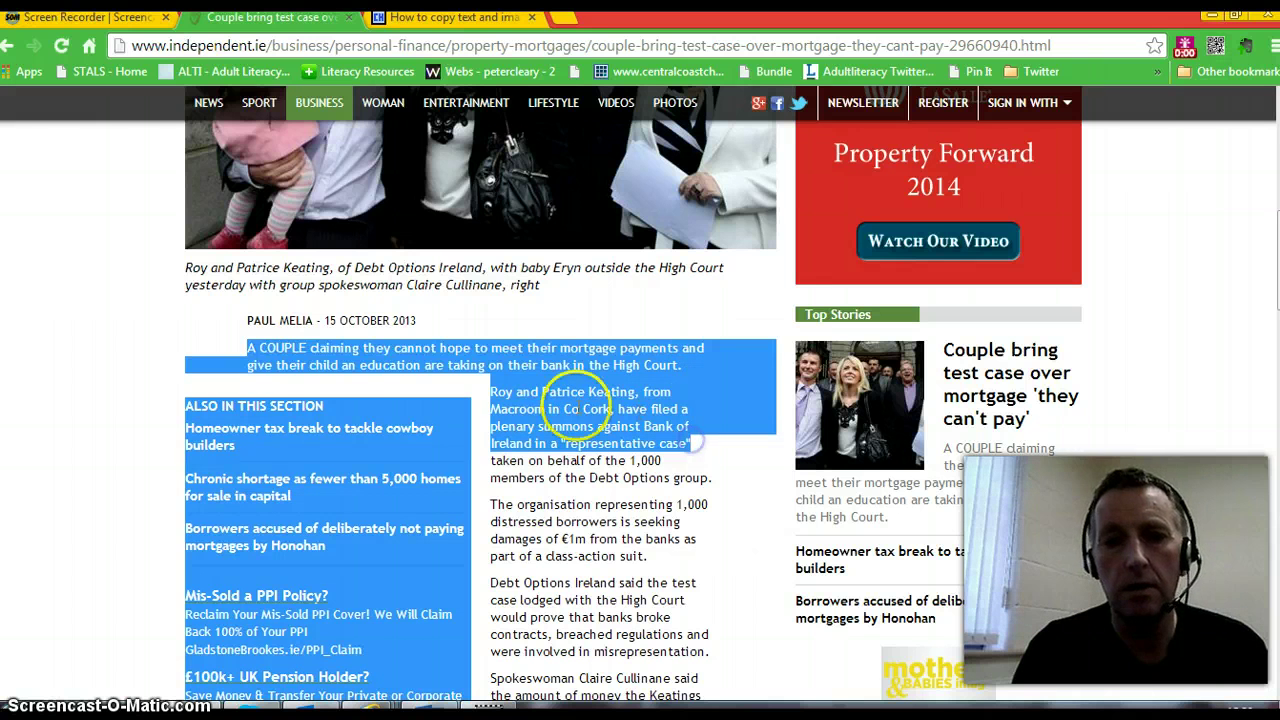
{"action": "left_click", "coordinate": [466, 386]}
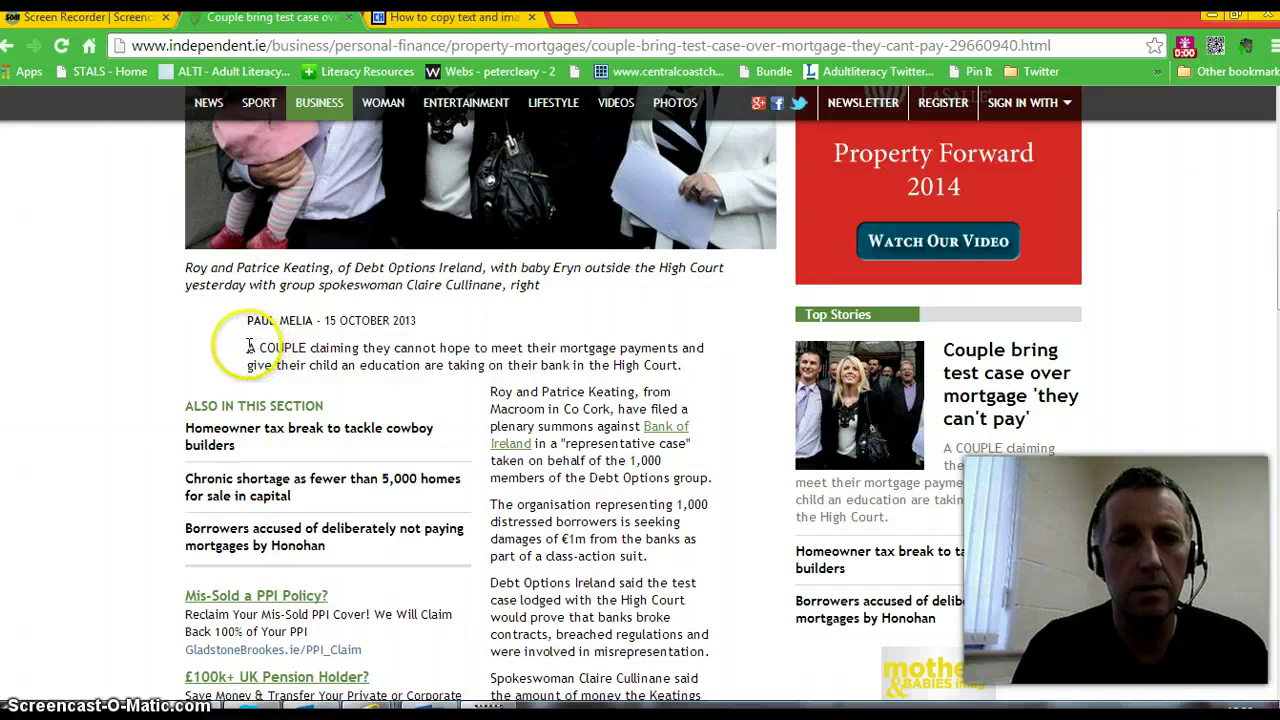
{"action": "left_click_drag", "start_coordinate": [250, 347], "coordinate": [263, 348]}
{"action": "left_click_drag", "start_coordinate": [381, 364], "coordinate": [651, 366]}
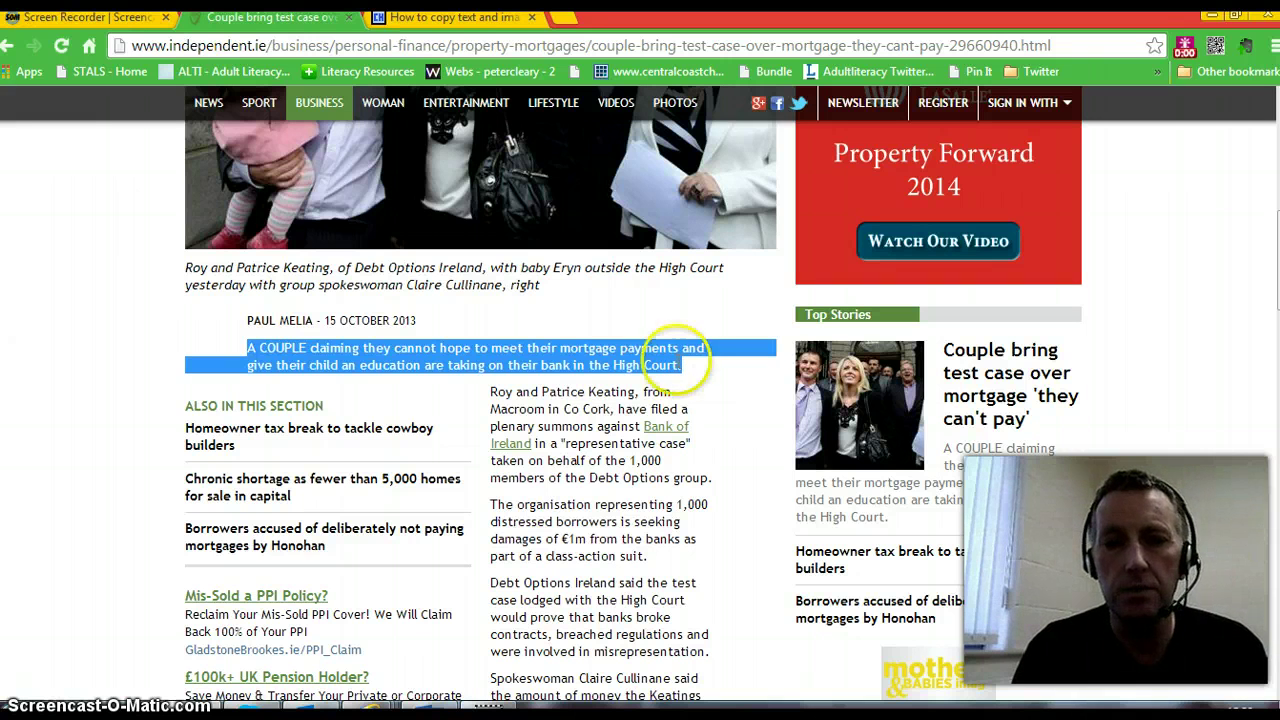
Step: Copy the selected paragraph and bring the Word document back to the front
{"action": "right_click", "coordinate": [630, 358]}
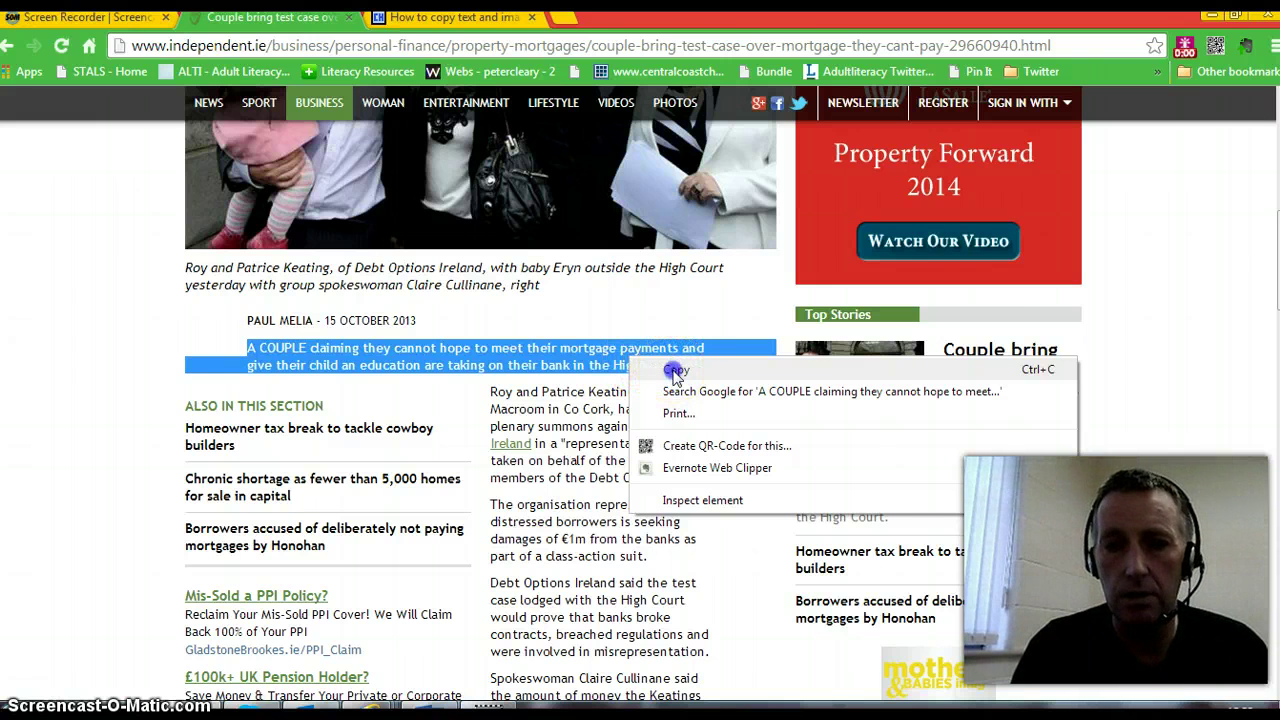
{"action": "left_click", "coordinate": [676, 371]}
{"action": "left_click", "coordinate": [428, 706]}
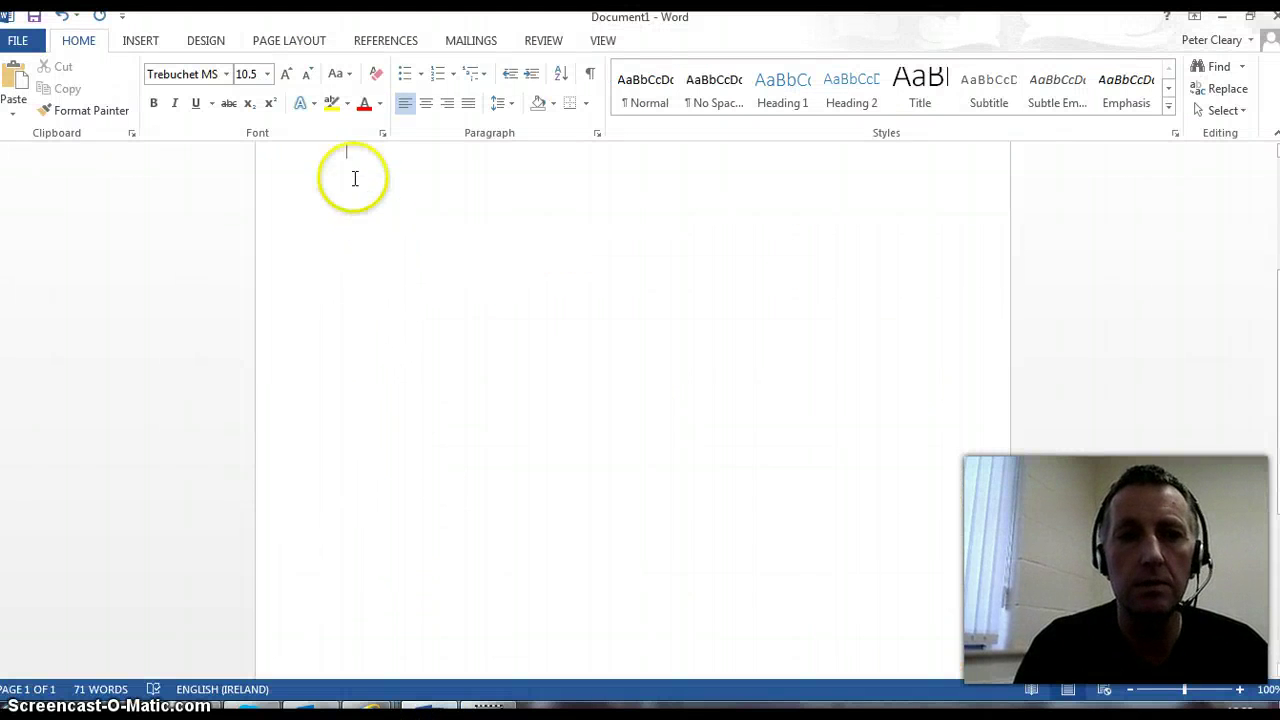
Step: Paste the opening paragraph into Document1 with Keep Source Formatting, then paste it again
{"action": "right_click", "coordinate": [353, 175]}
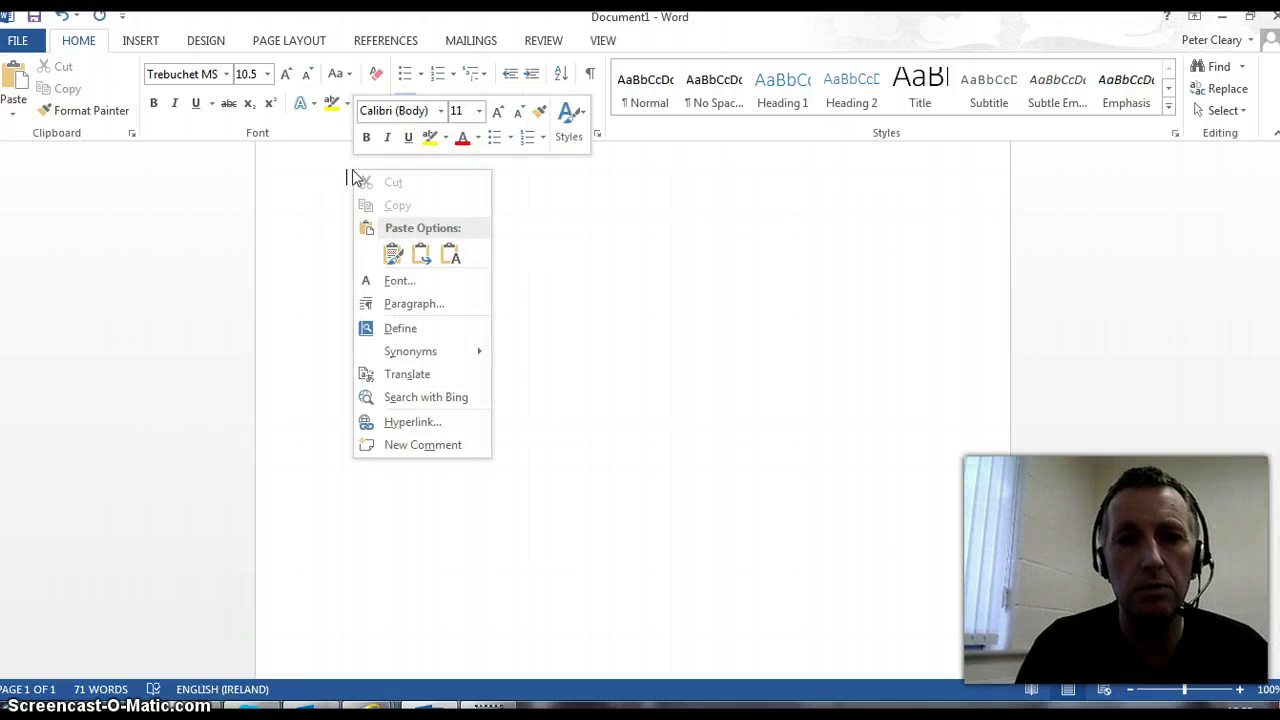
{"action": "left_click", "coordinate": [393, 255]}
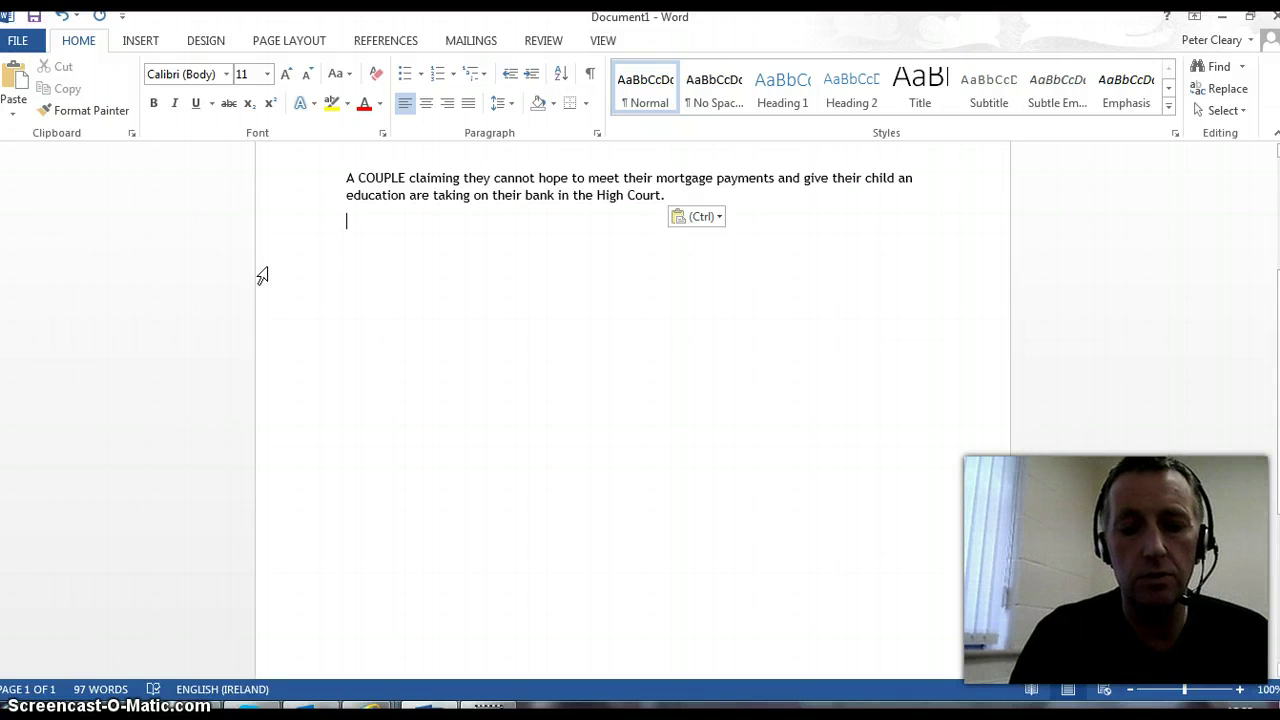
{"action": "key", "text": "ctrl+v"}
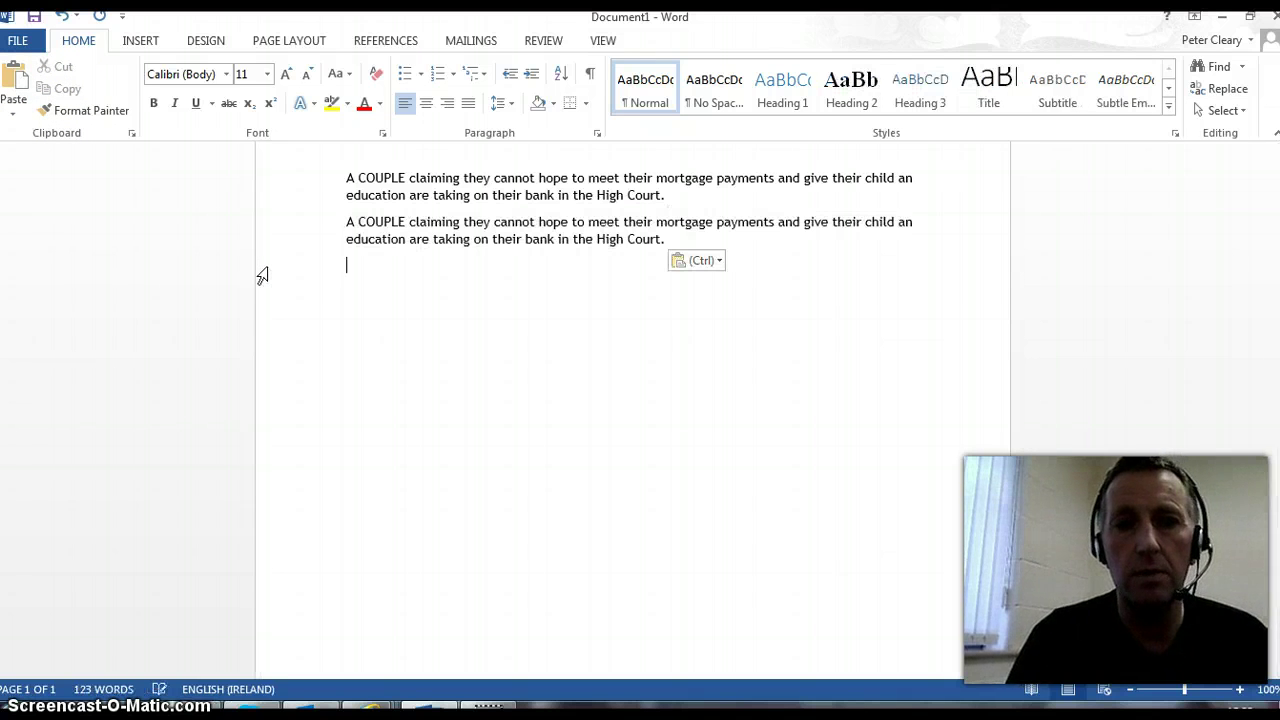
Step: Paste a third copy, then delete the second and third copies of the paragraph
{"action": "left_click", "coordinate": [13, 80]}
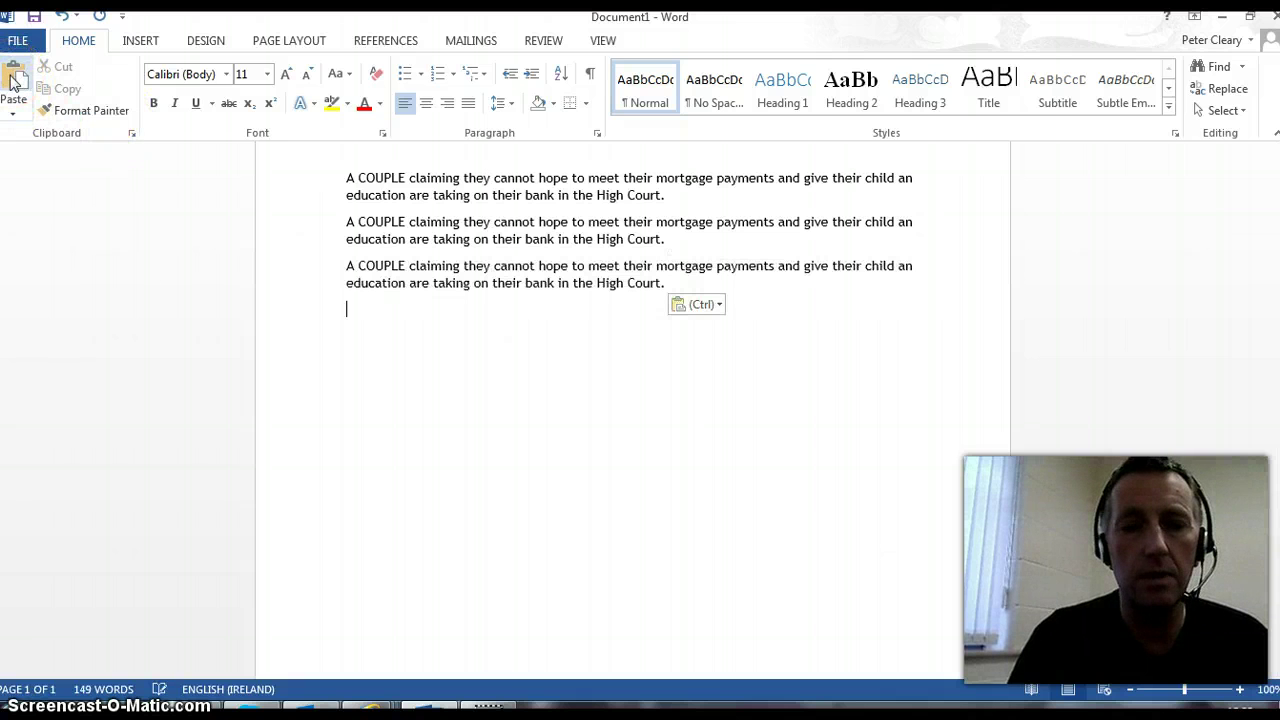
{"action": "left_click_drag", "start_coordinate": [347, 224], "coordinate": [670, 304]}
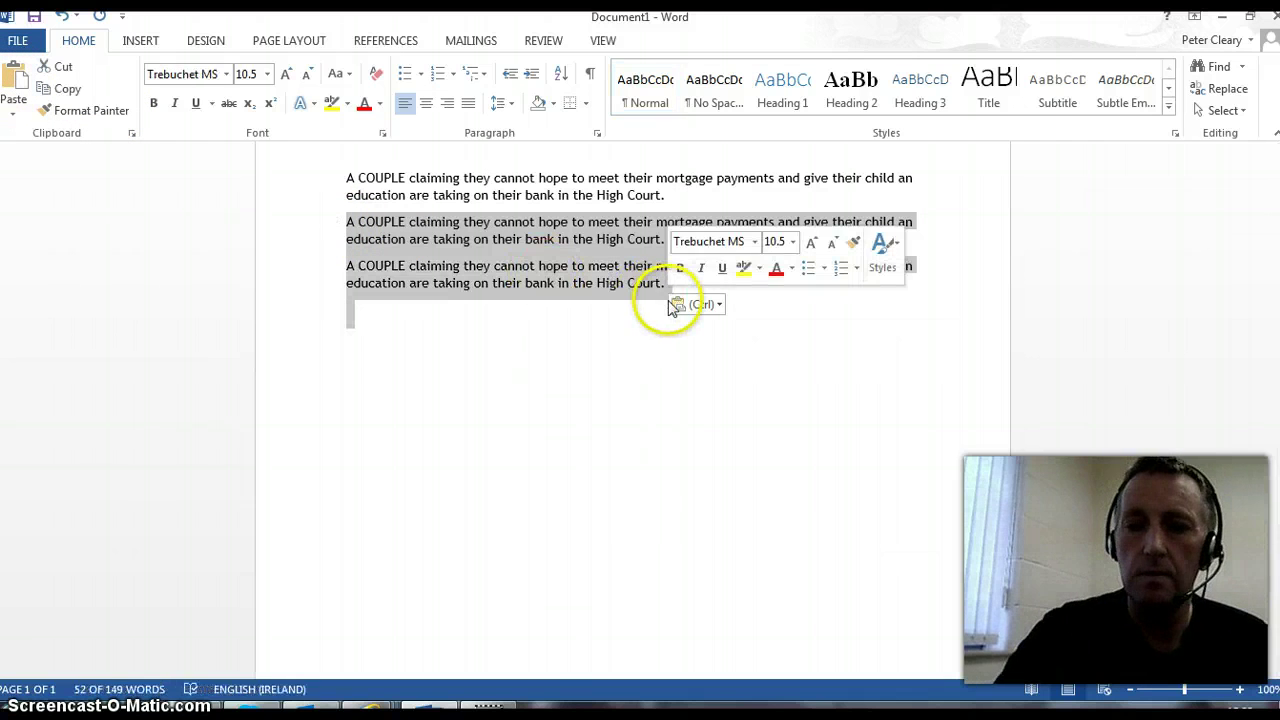
{"action": "key", "text": "Delete"}
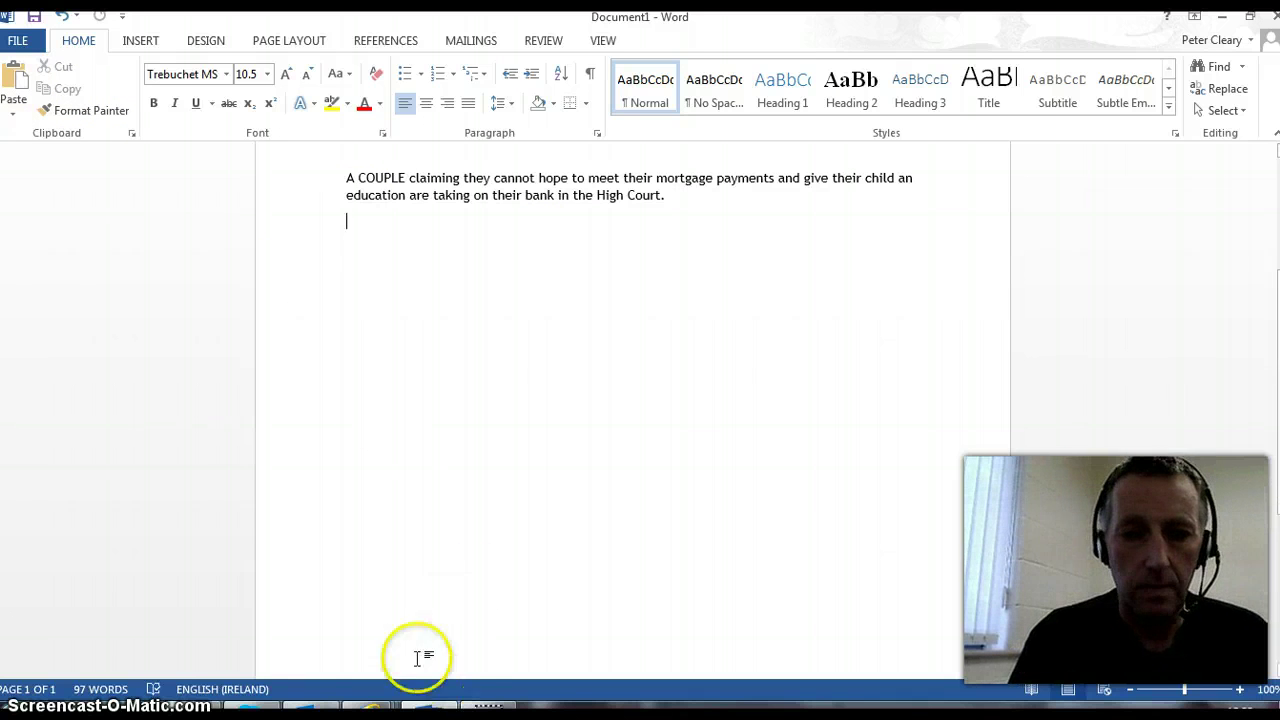
Step: Select the three paragraphs after the intro in Chrome, then set Word's cursor below the paragraph
{"action": "left_click", "coordinate": [250, 712]}
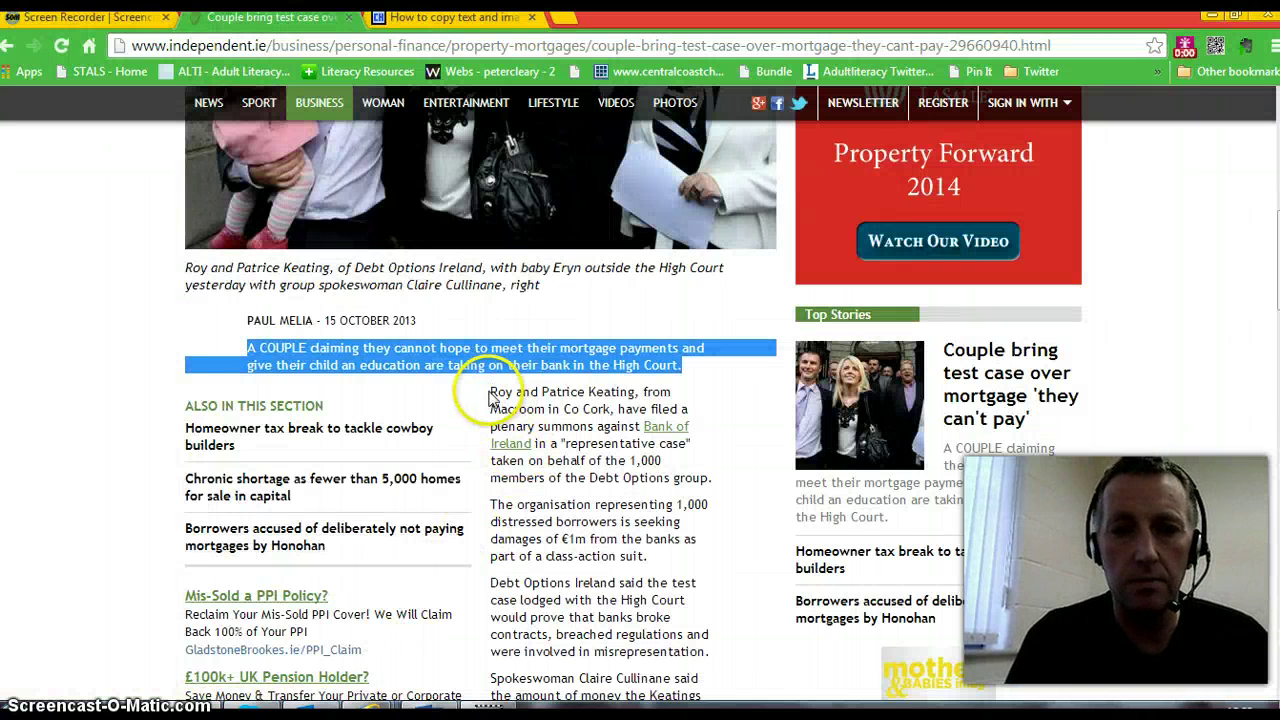
{"action": "left_click_drag", "start_coordinate": [490, 394], "coordinate": [725, 652]}
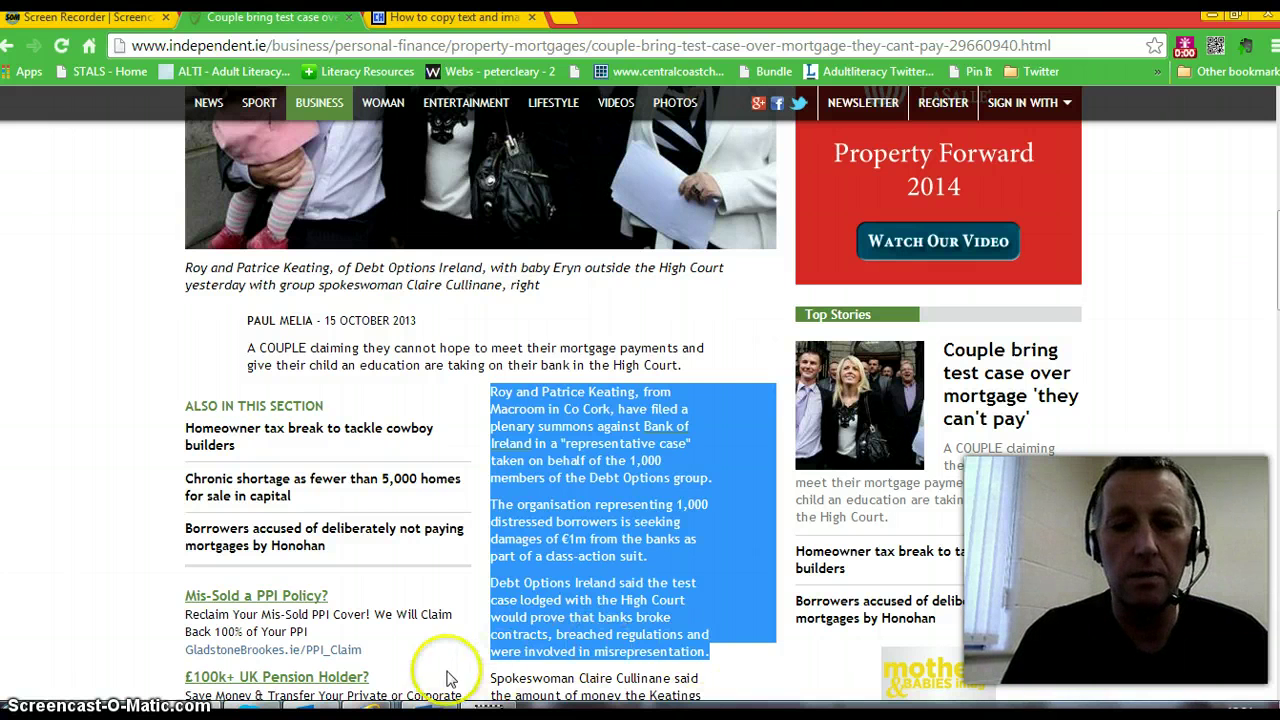
{"action": "left_click", "coordinate": [450, 704]}
{"action": "left_click", "coordinate": [381, 316]}
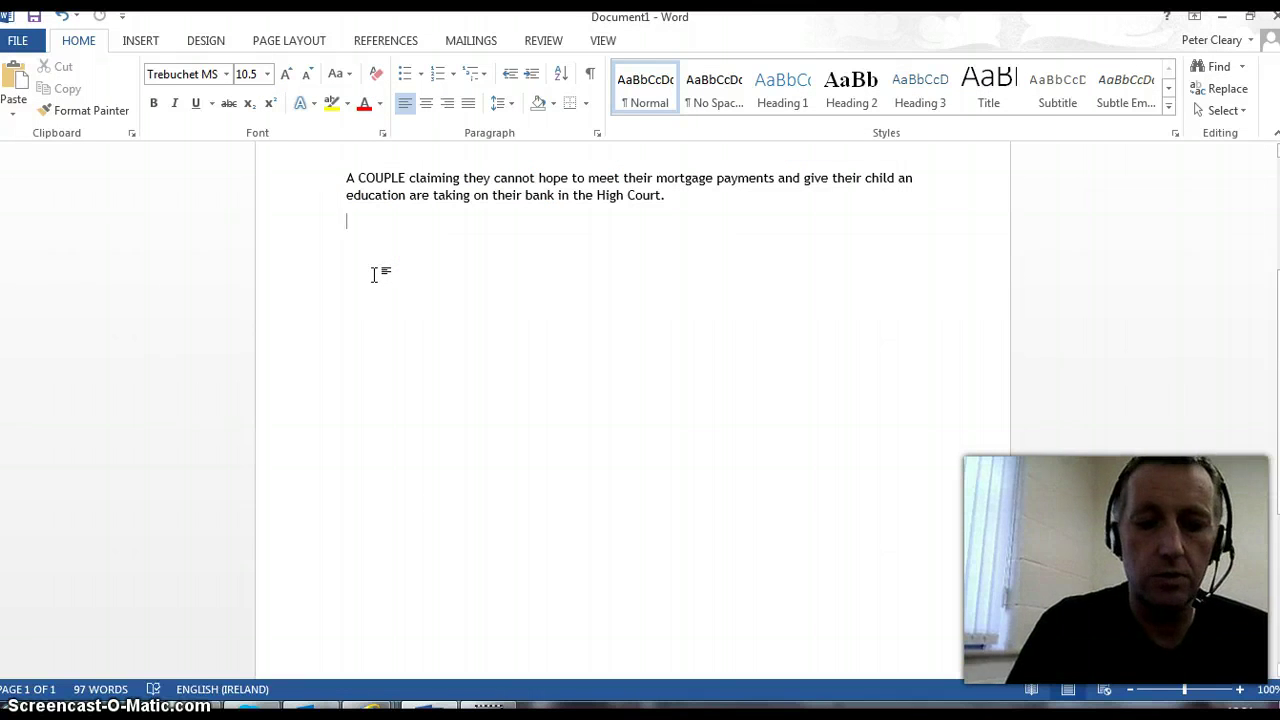
Step: Paste the three Keatings' High Court paragraphs below the intro, then return to the article
{"action": "key", "text": "ctrl+v"}
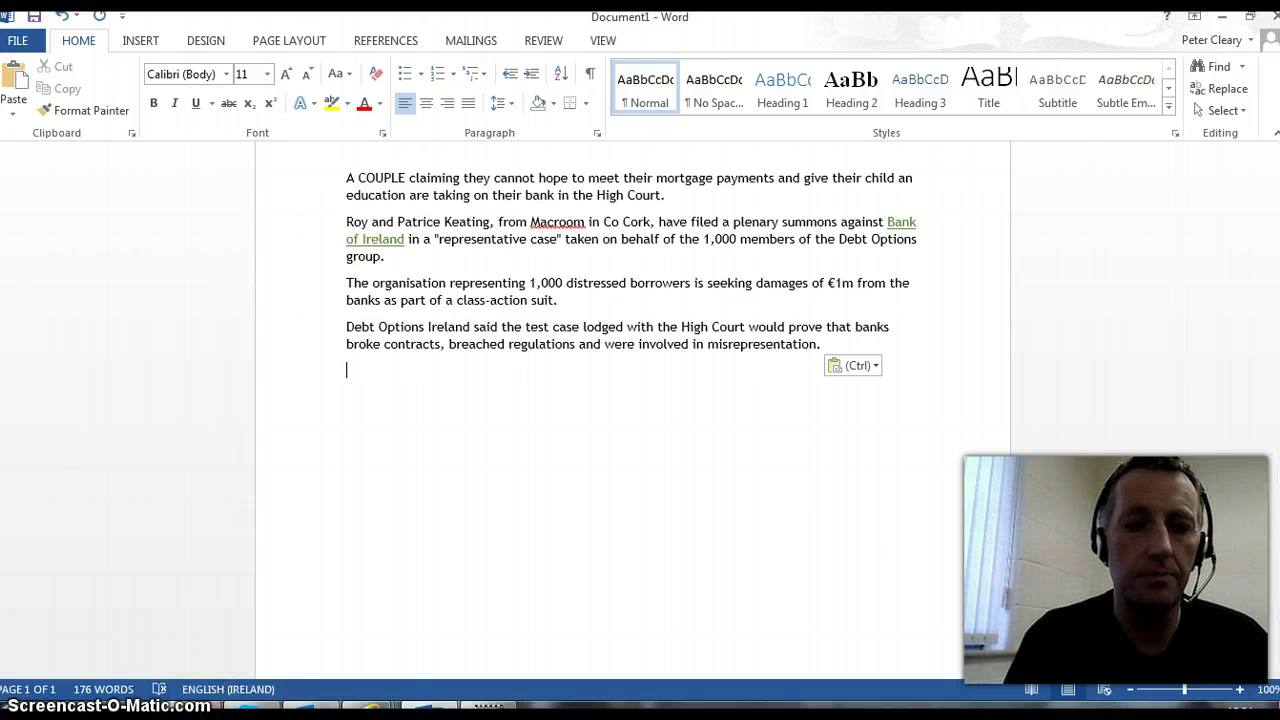
{"action": "mouse_move", "coordinate": [193, 710]}
{"action": "left_click", "coordinate": [193, 610]}
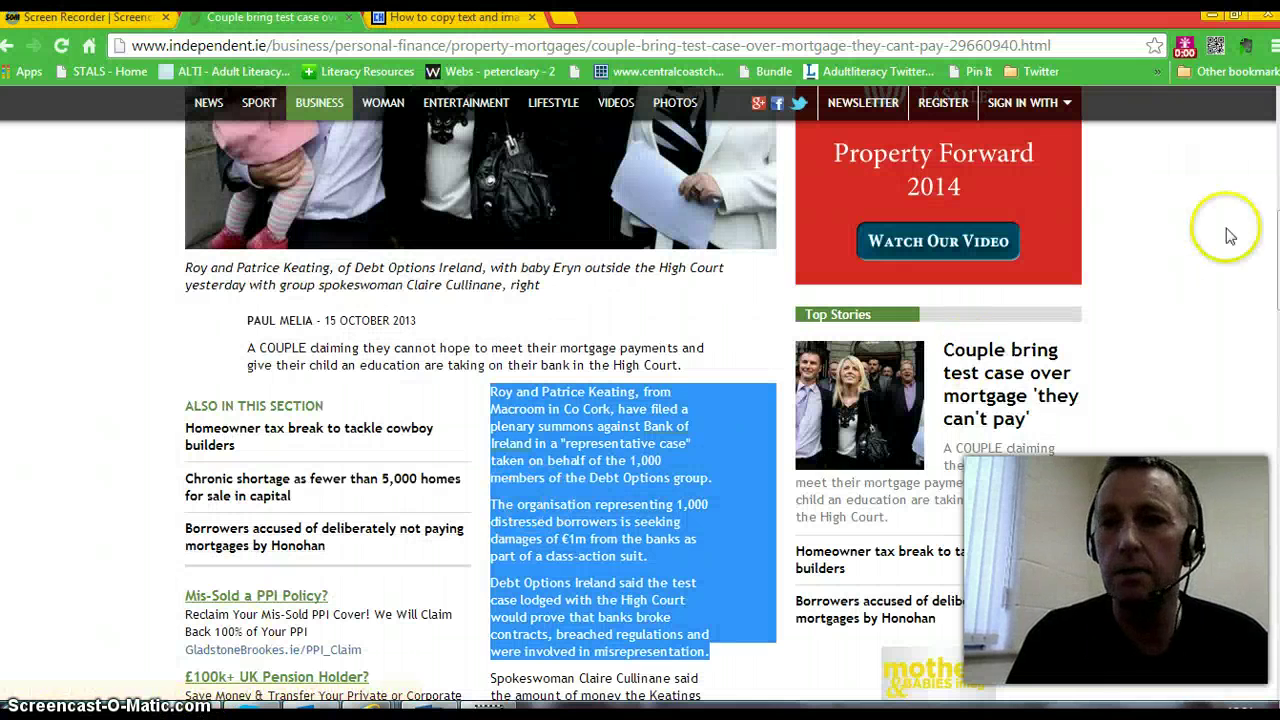
Step: Copy the news photo of the family outside the High Court and return to Word
{"action": "scroll", "coordinate": [1272, 98], "scroll_direction": "up", "scroll_amount": 3}
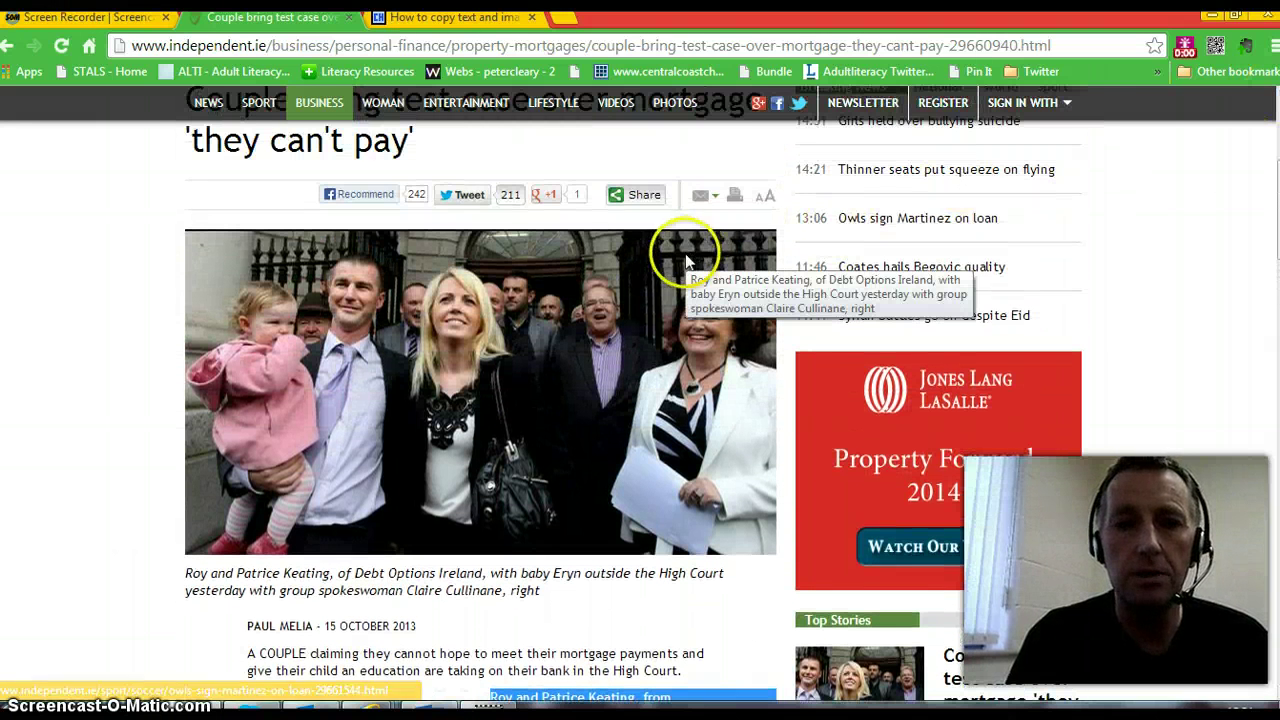
{"action": "right_click", "coordinate": [562, 293]}
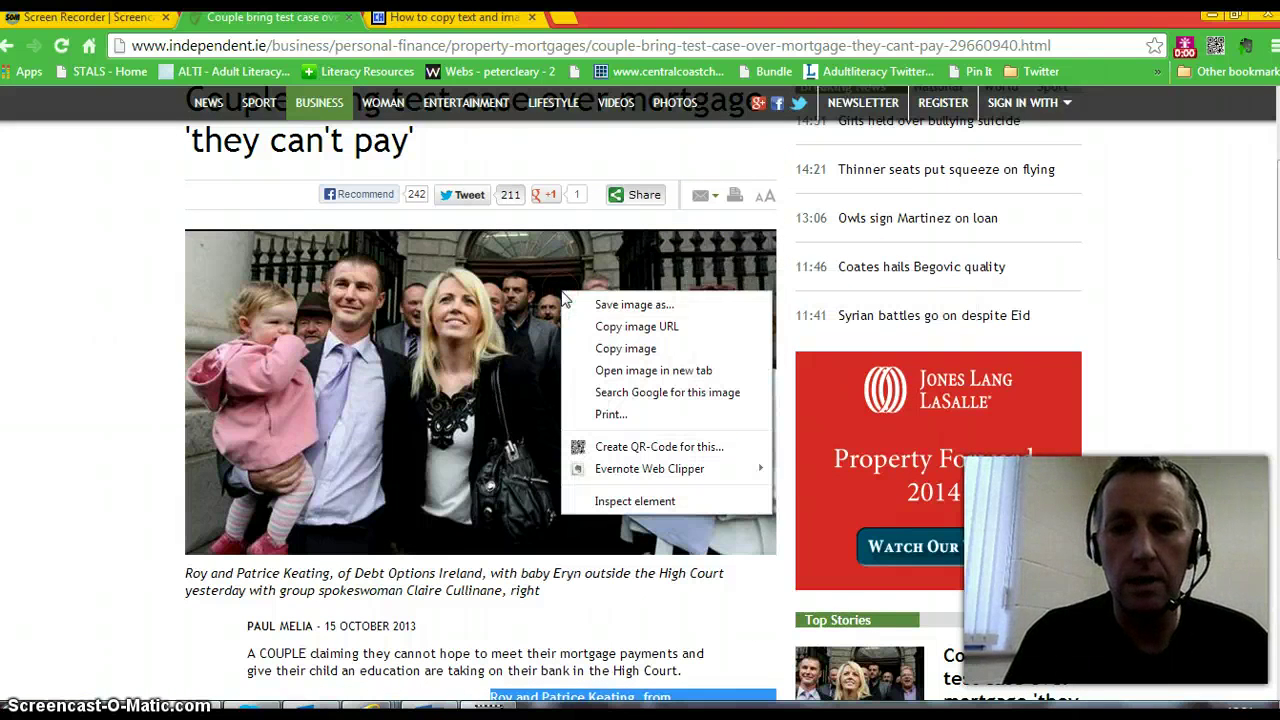
{"action": "left_click", "coordinate": [612, 350]}
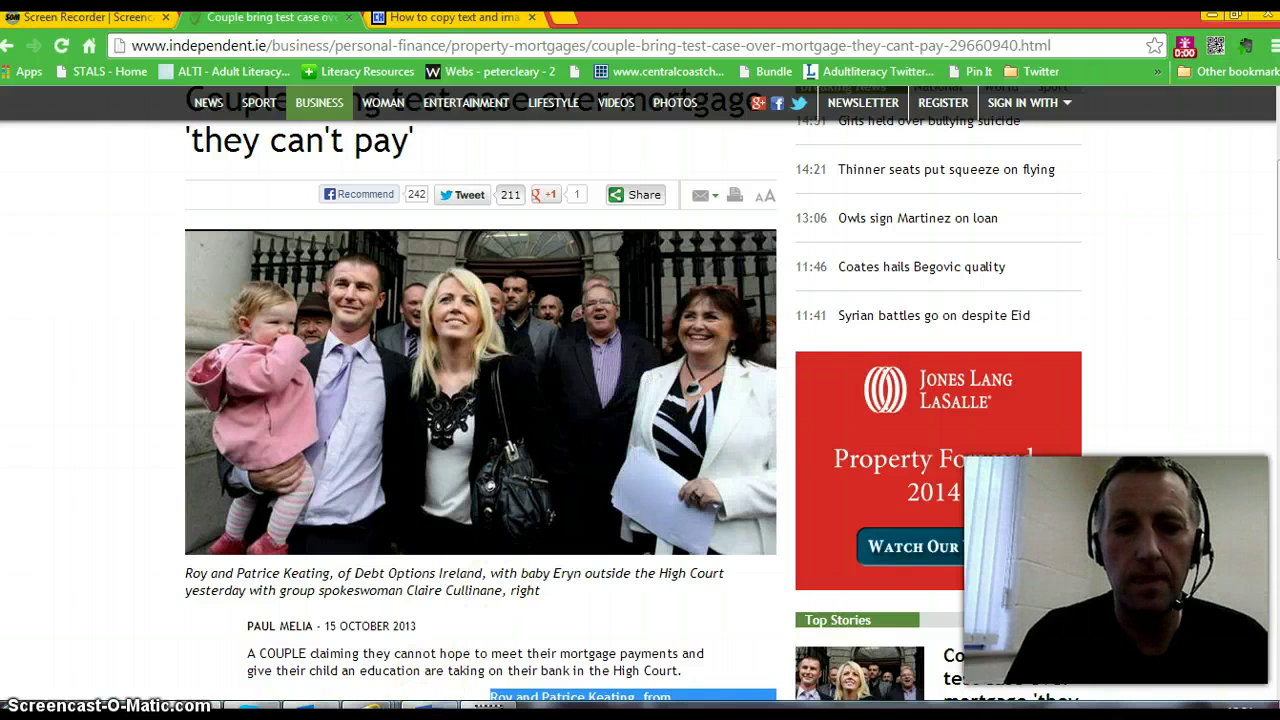
{"action": "left_click", "coordinate": [424, 708]}
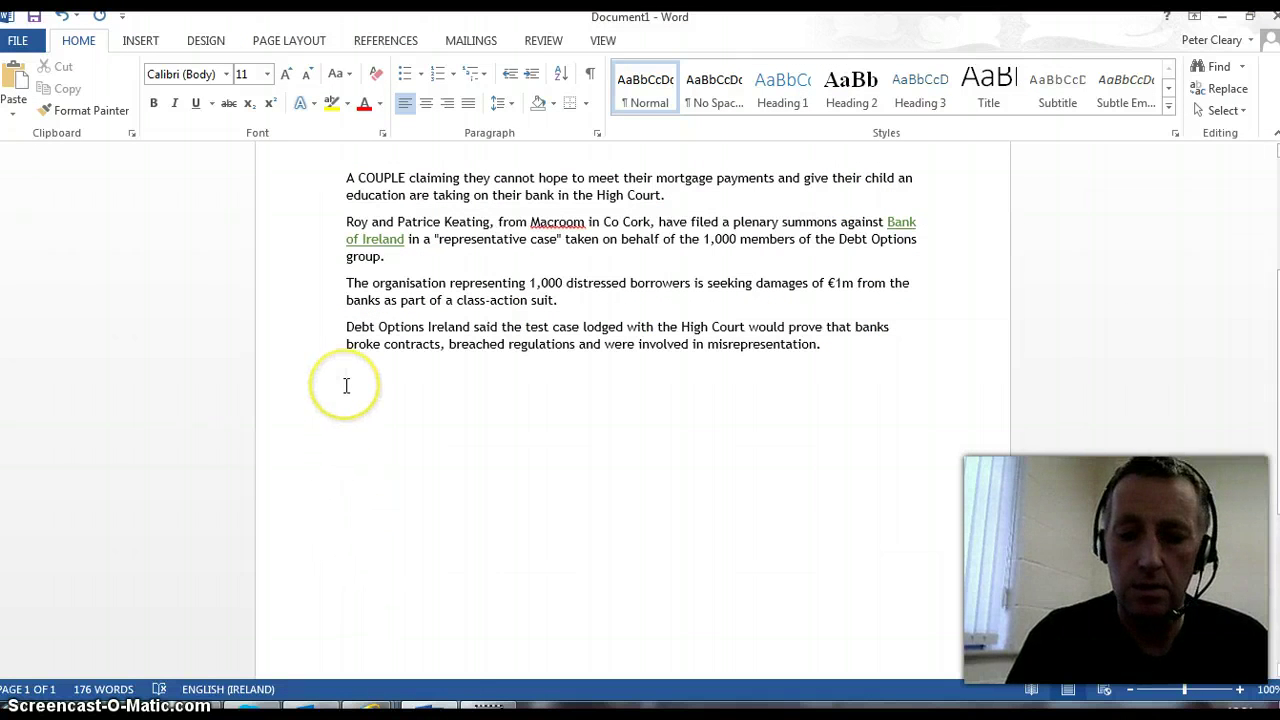
Step: Paste the photo on the empty line below the paragraphs with Keep Source Formatting
{"action": "right_click", "coordinate": [346, 381]}
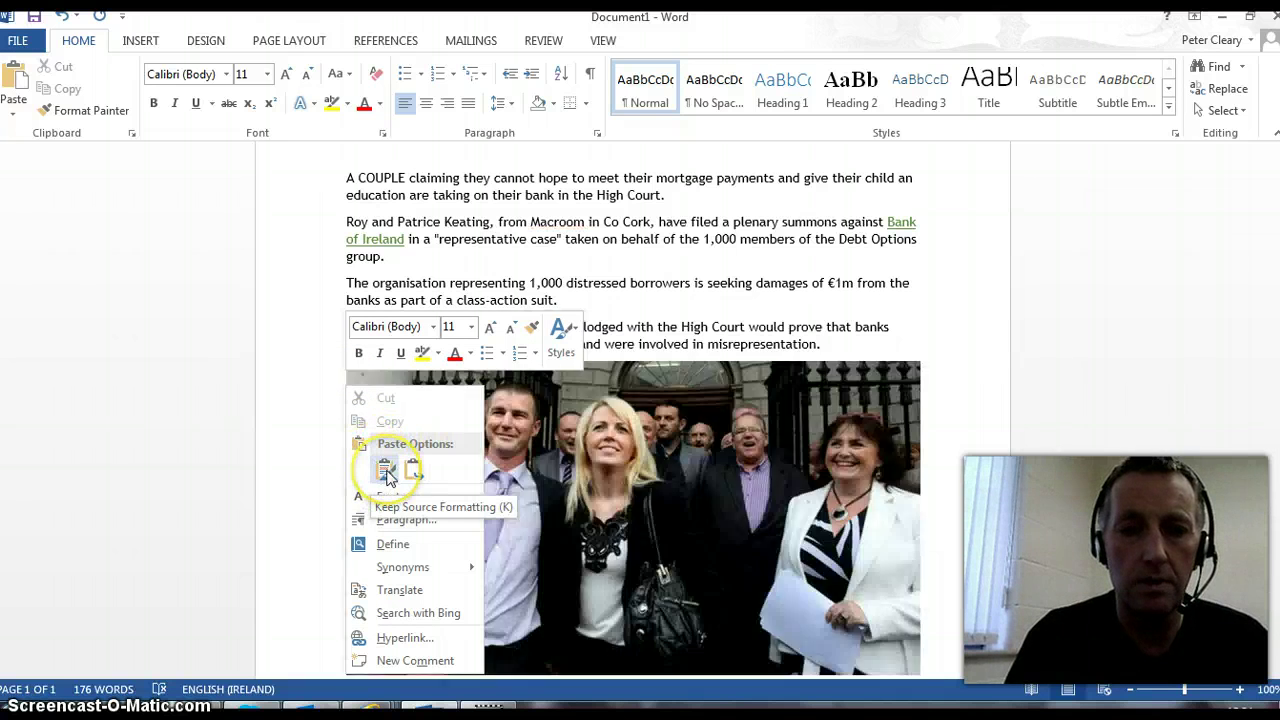
{"action": "left_click", "coordinate": [386, 470]}
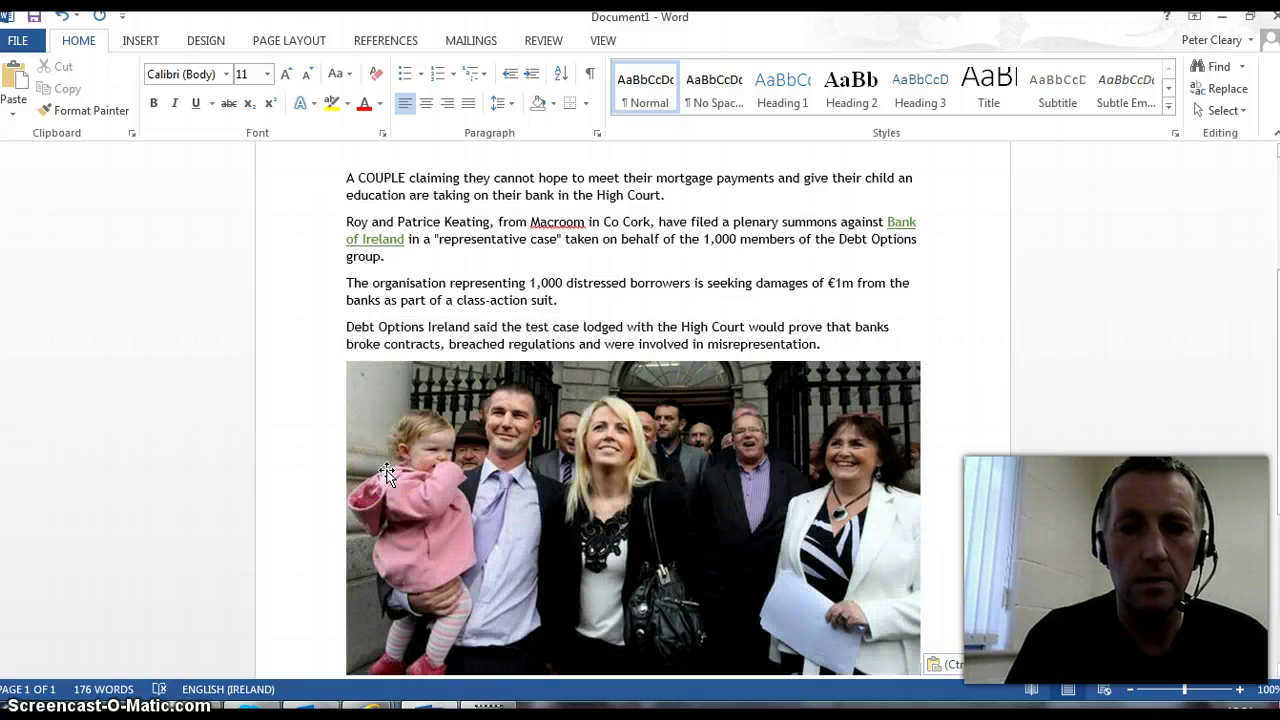